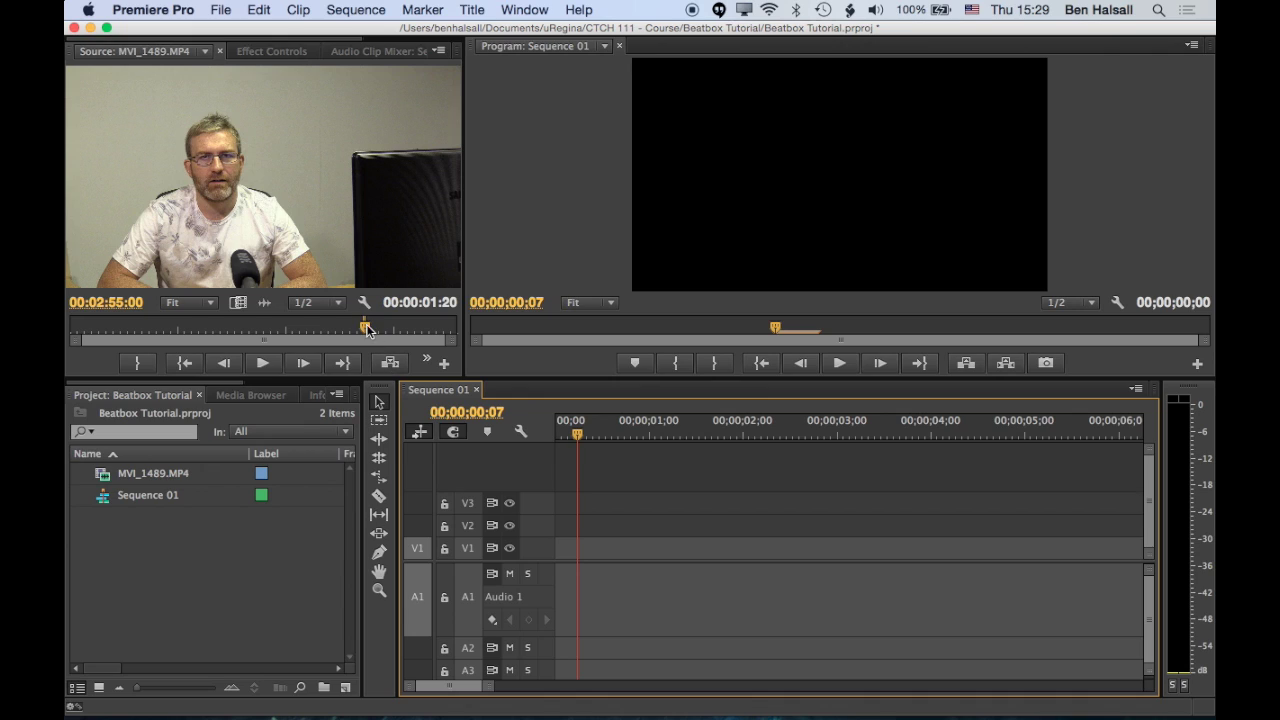
- Insert a piece of MVI_1489 onto V1/A1, move it to the sequence start and trim its end
click(364, 331)
drag(364, 331, 364, 328)
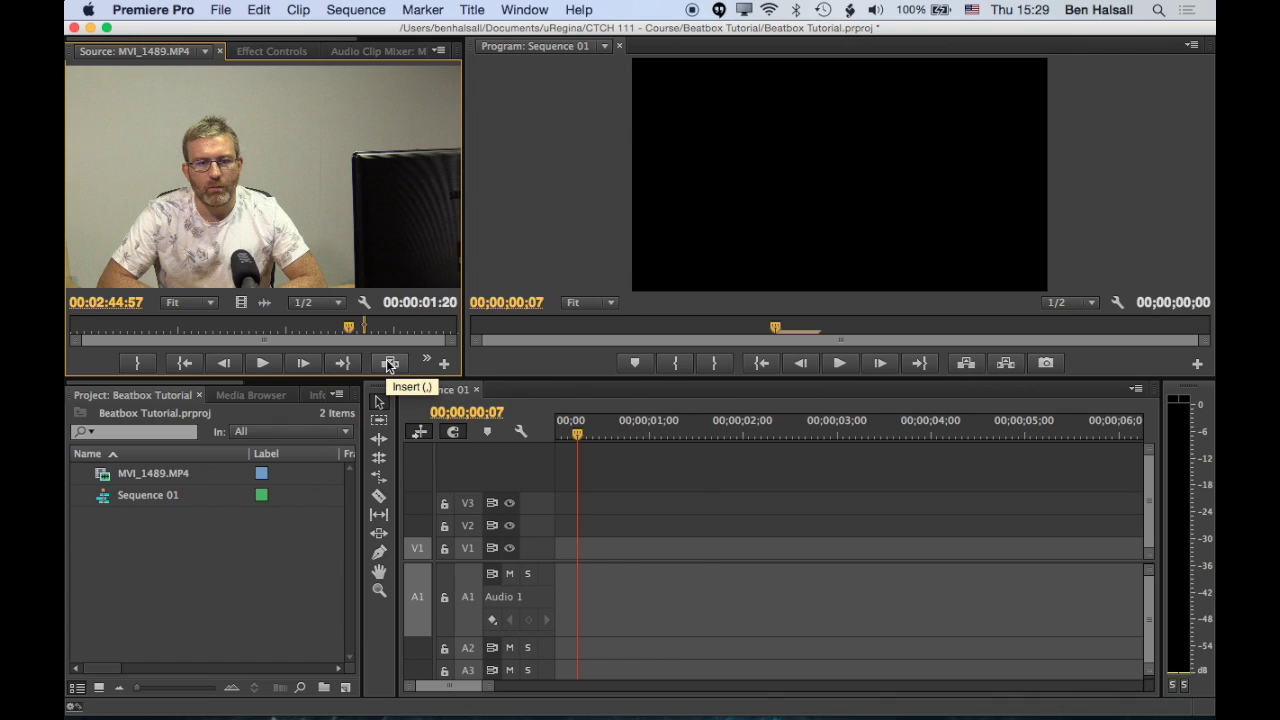
click(390, 364)
drag(640, 556, 594, 551)
drag(676, 548, 577, 553)
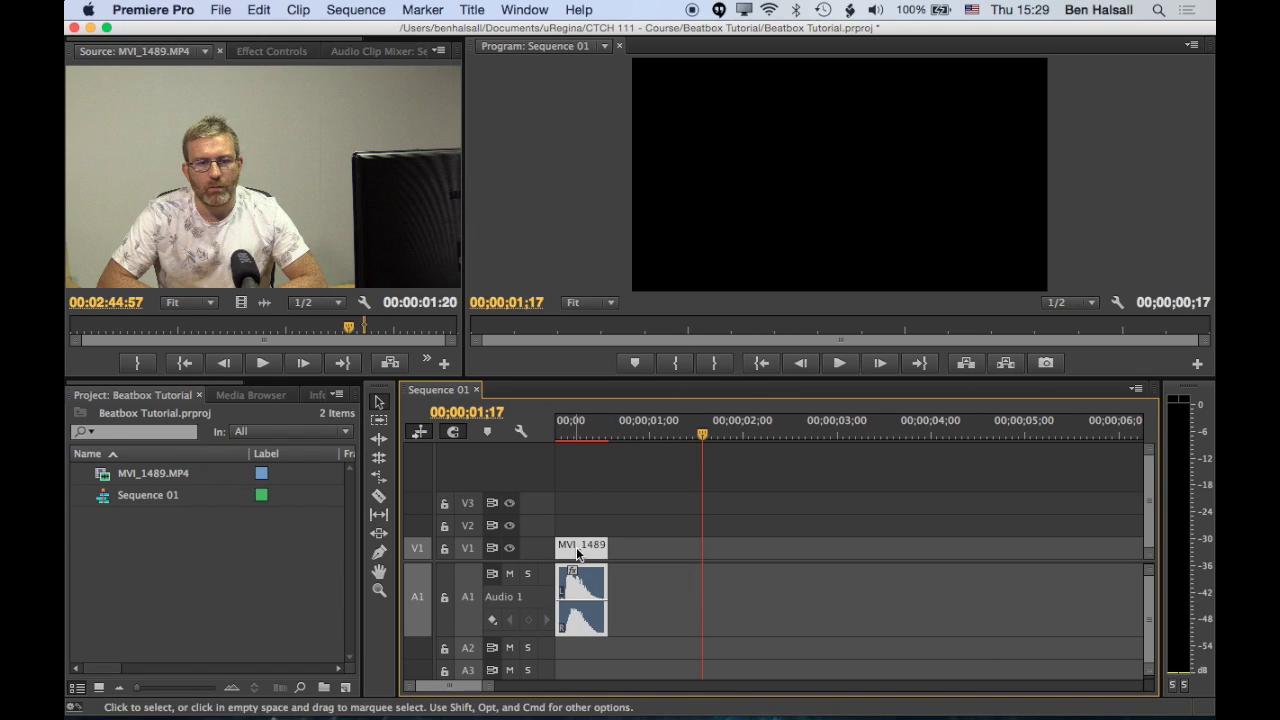
- Show Effect Controls from the Window menu and expand the MVI_1489 clip's Motion properties
click(524, 9)
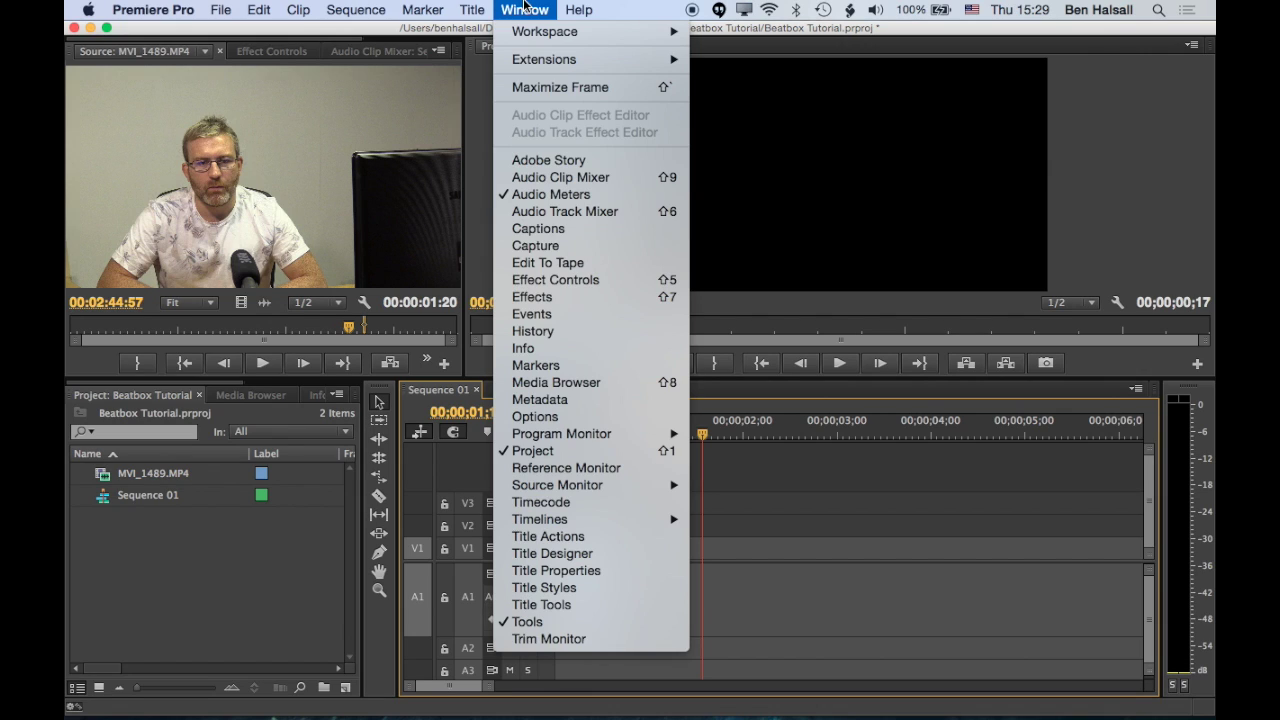
click(540, 280)
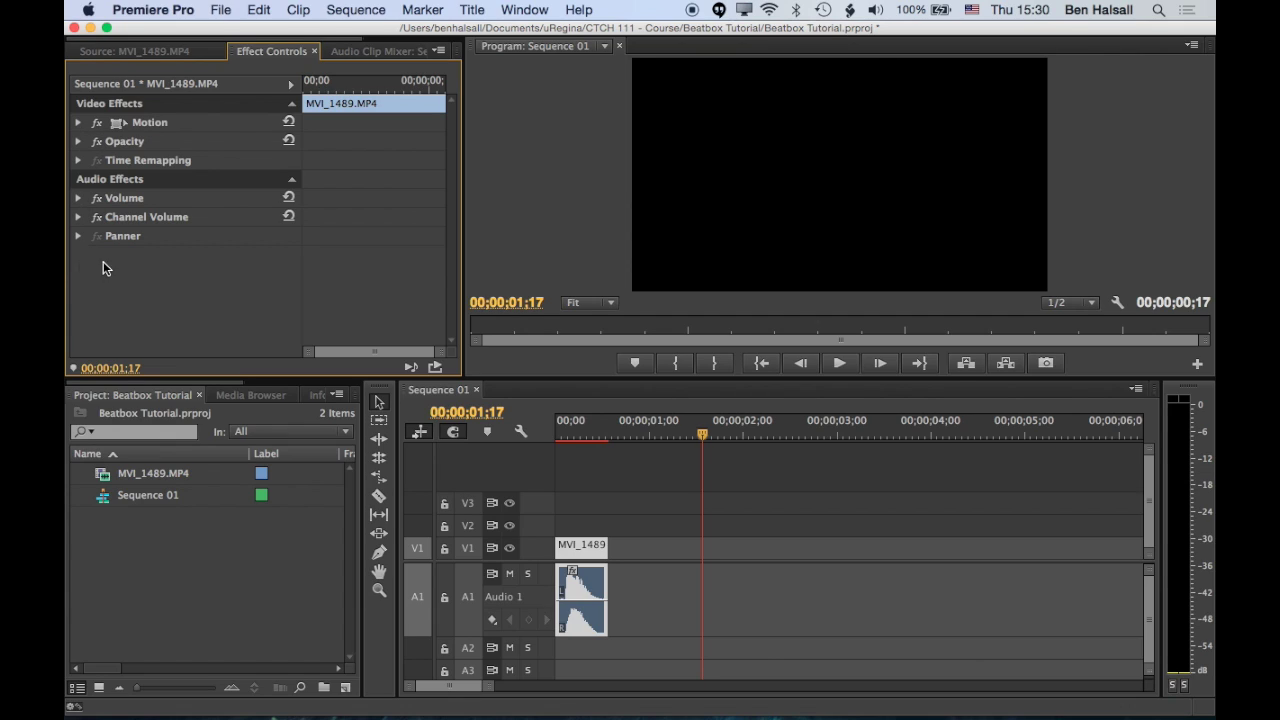
click(79, 123)
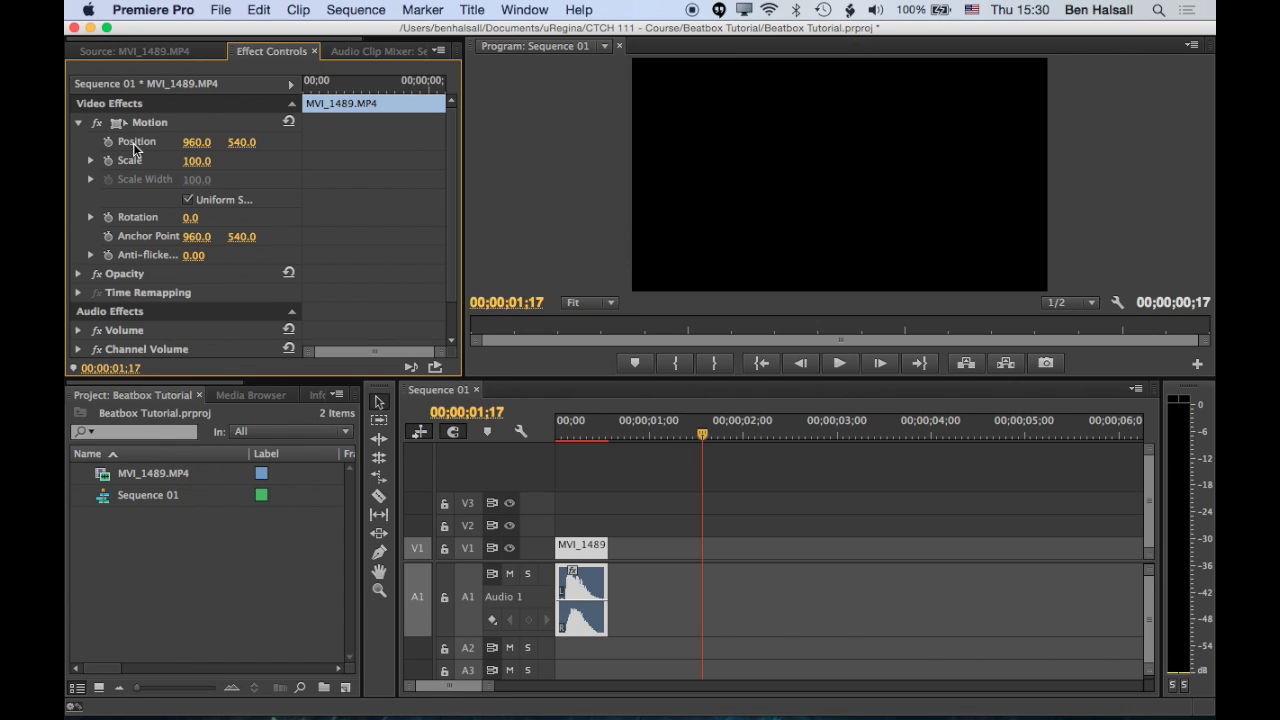
- Park the playhead on the clip and set its Motion Scale to 50
click(579, 434)
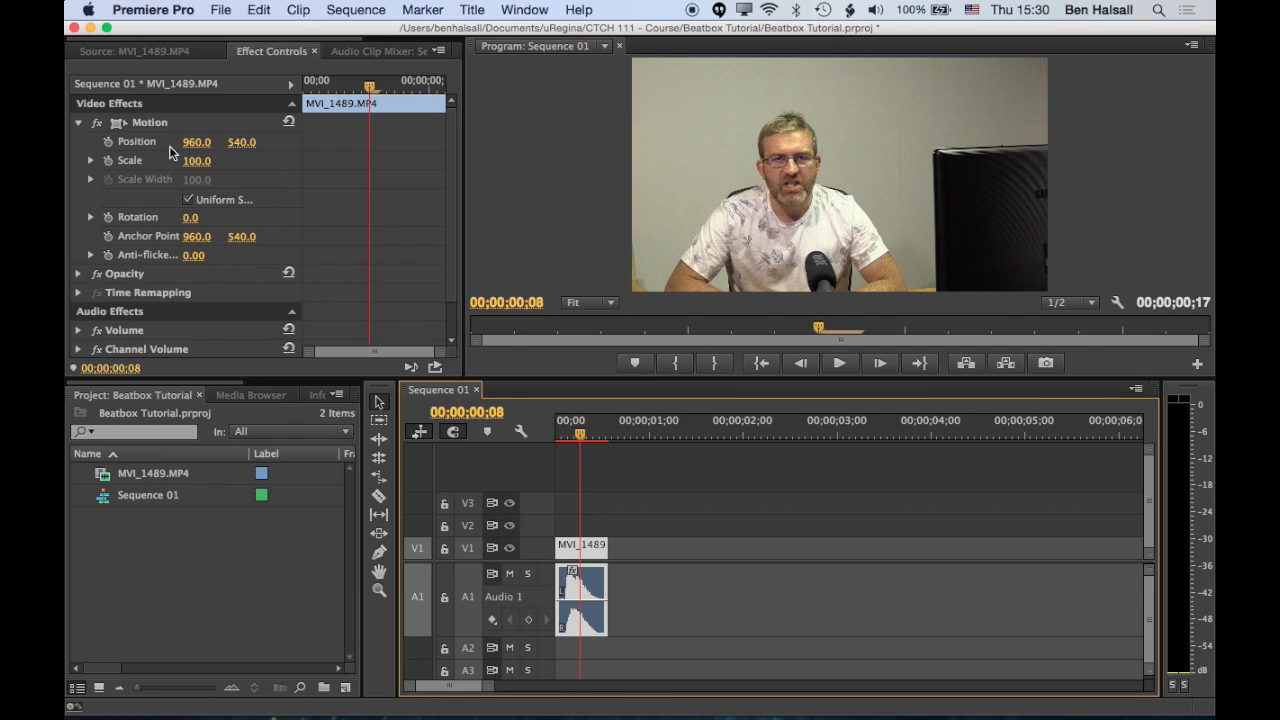
click(197, 161)
text(50)
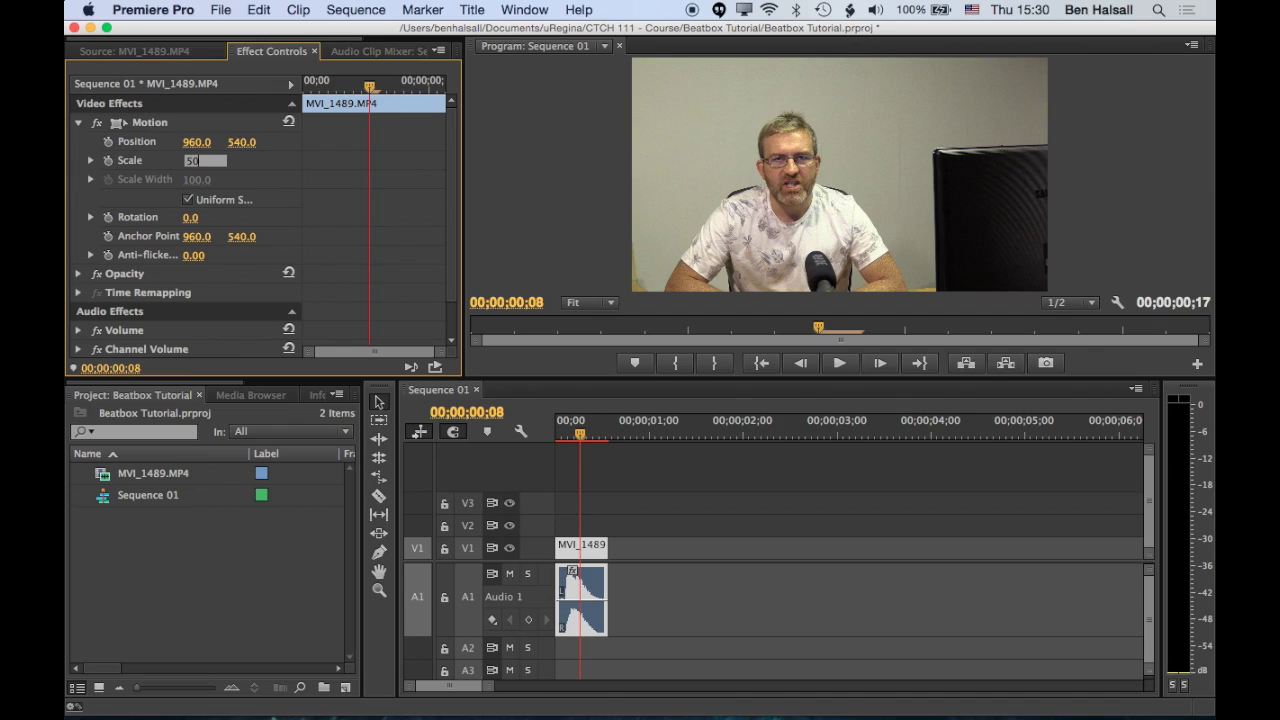
key(Return)
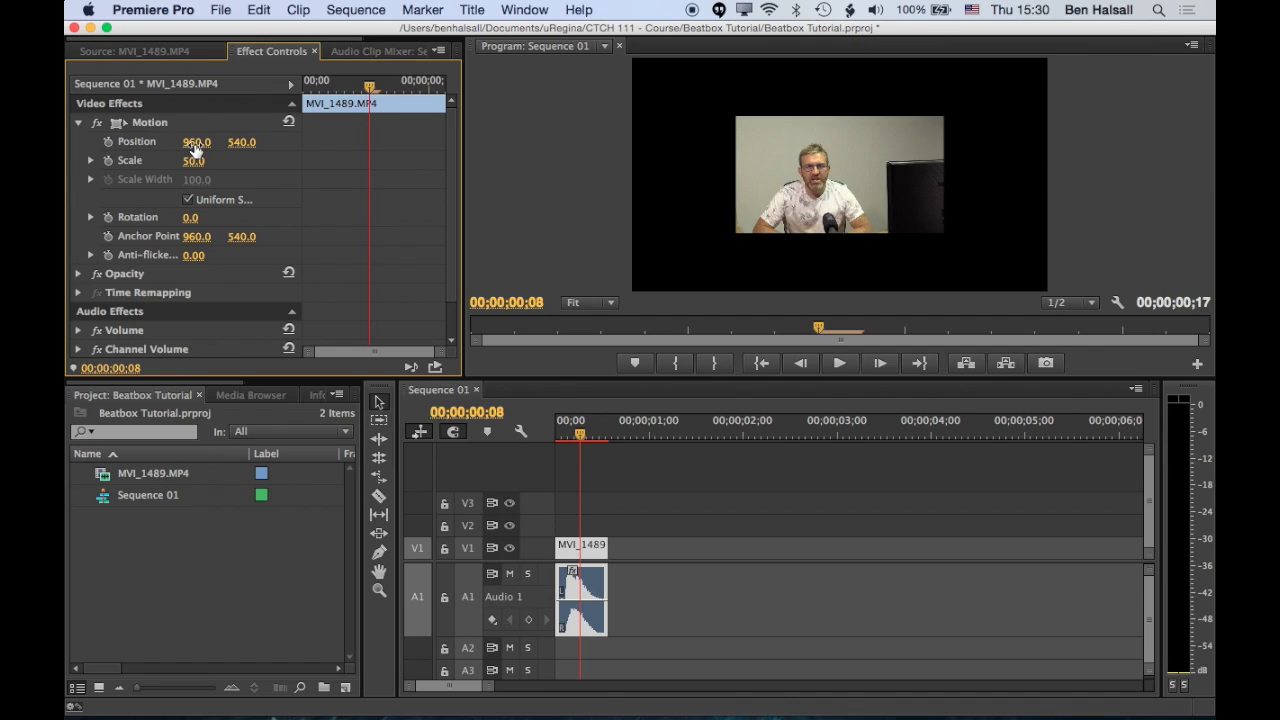
- Set the clip's Position X to 480
drag(188, 148, 169, 147)
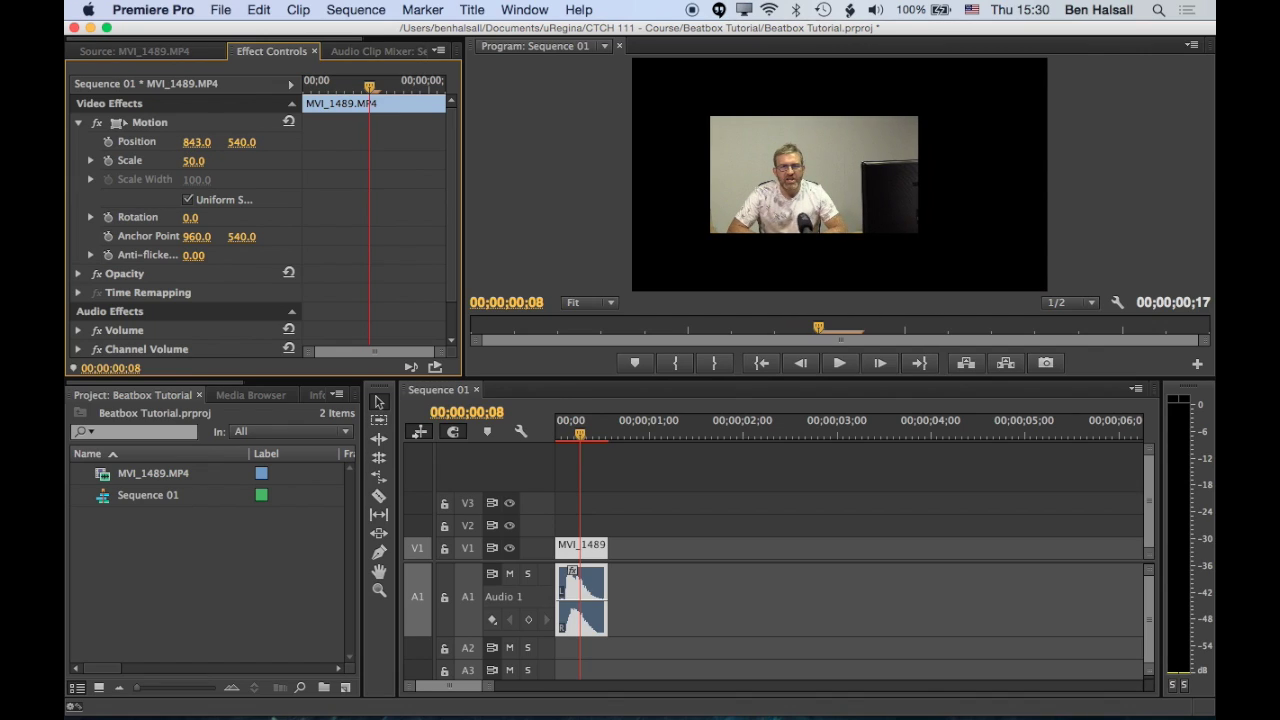
click(199, 141)
text(480)
key(Return)
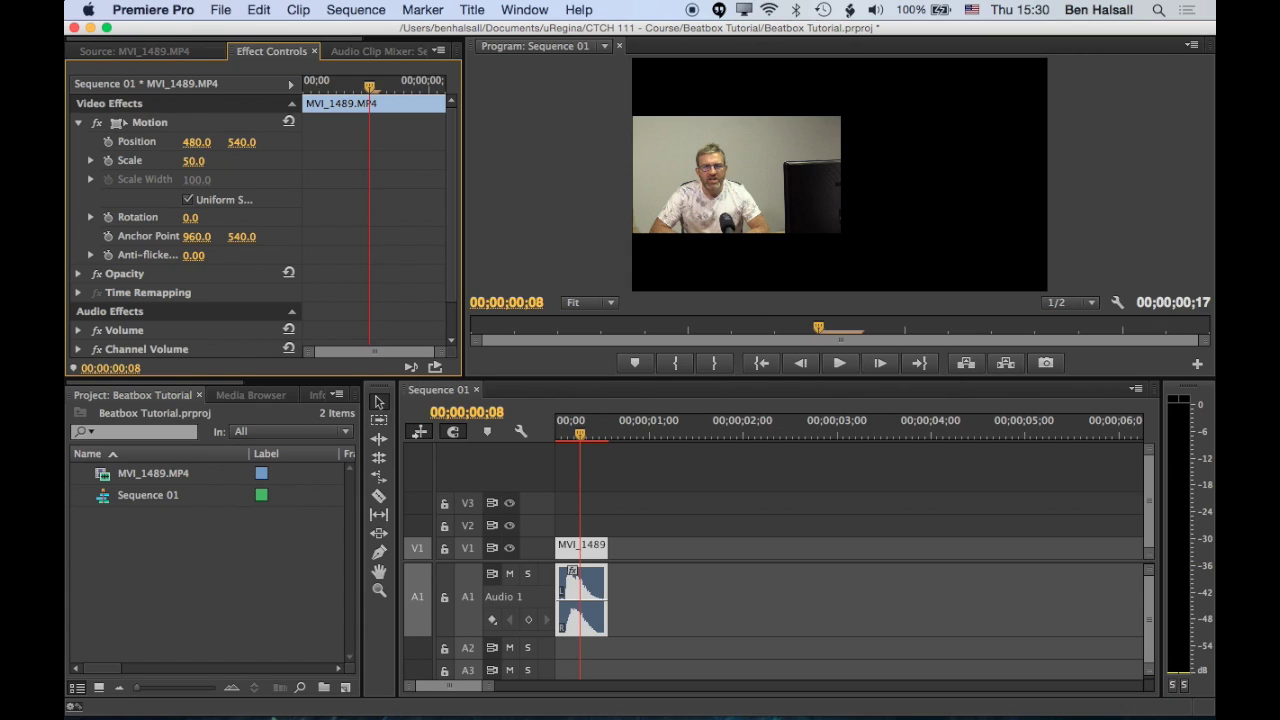
- Work out 270×3 in a calculator and set Position Y to 810
click(243, 142)
drag(242, 142, 508, 142)
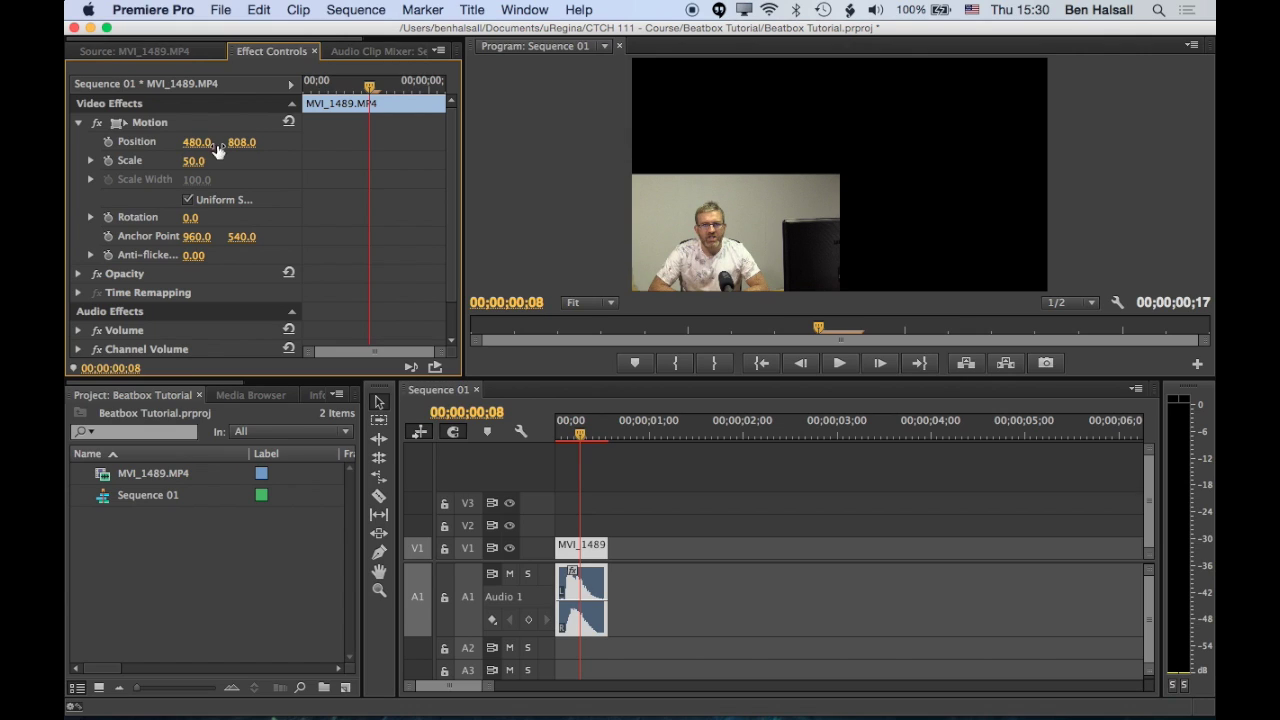
key(super+space)
text(1080/4)
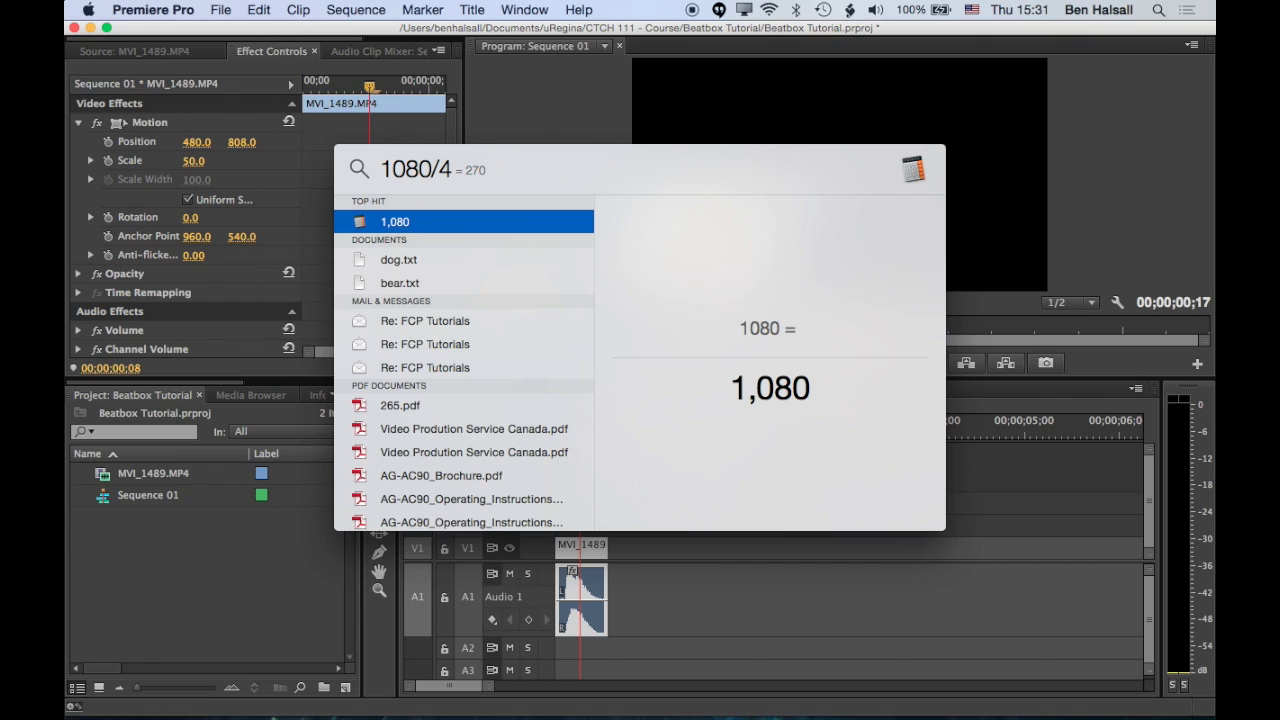
key(super+a)
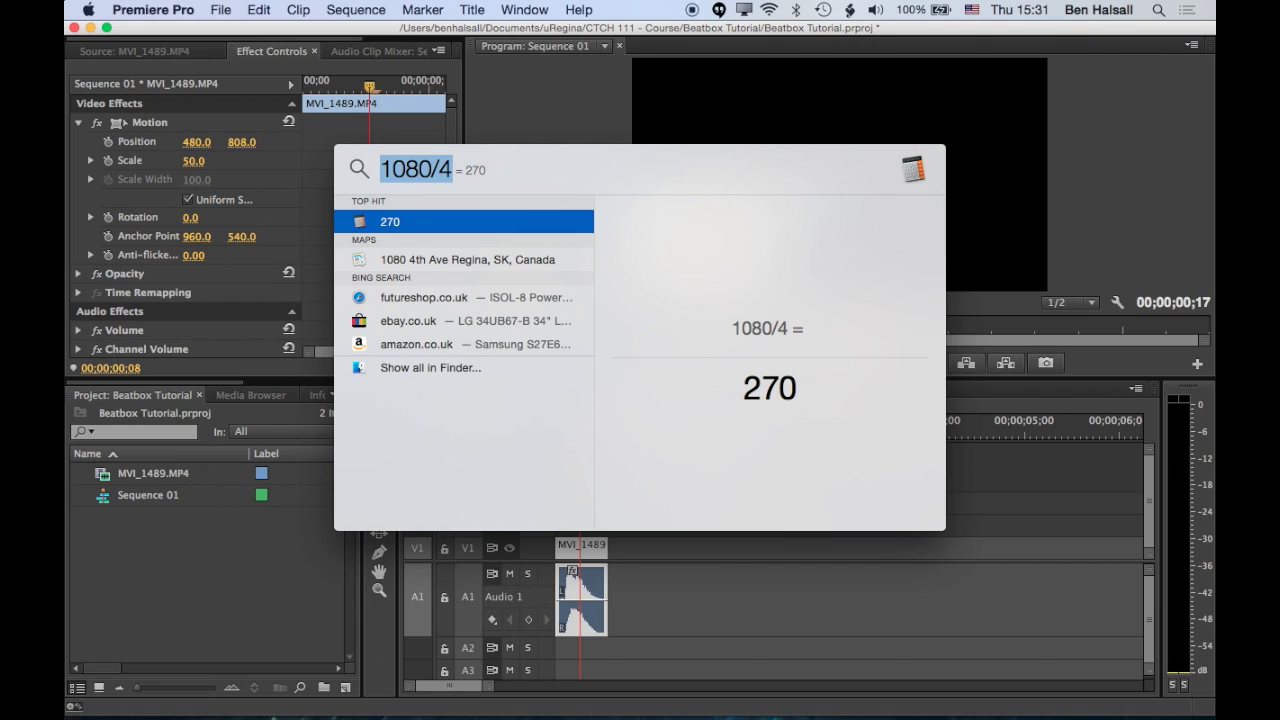
text(270*)
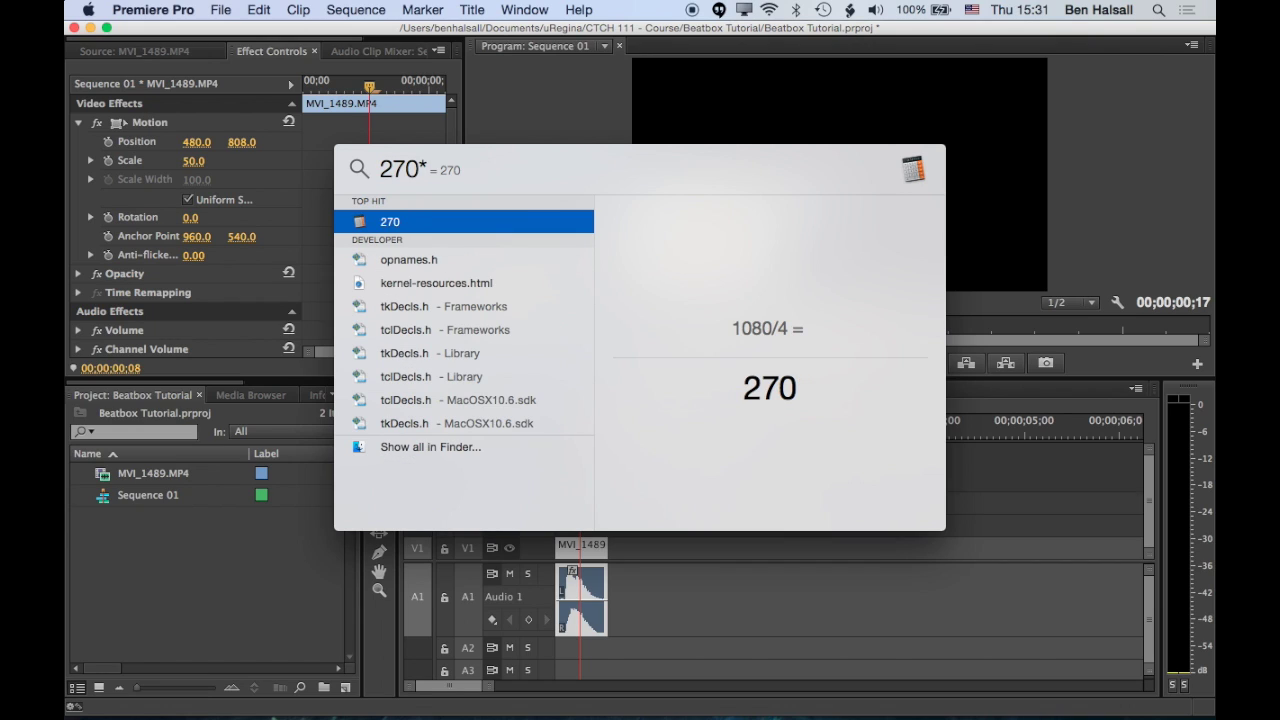
text(3)
key(Escape)
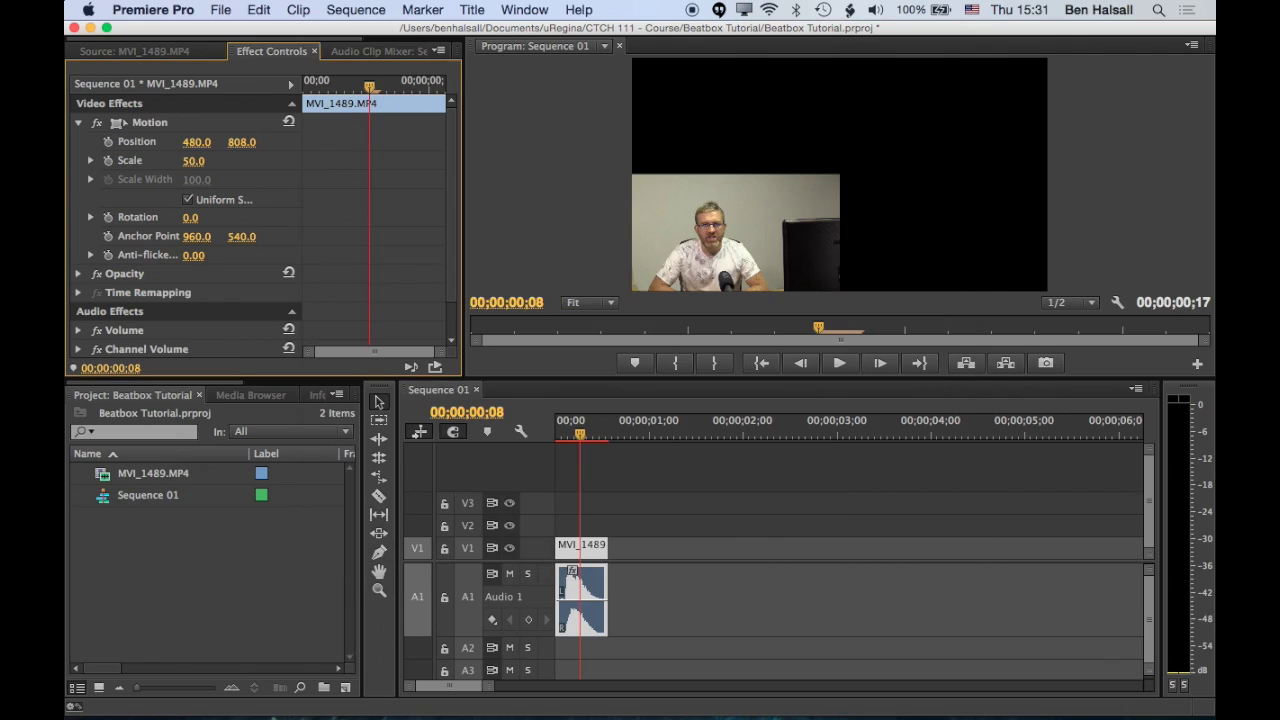
click(246, 142)
text(810)
key(Return)
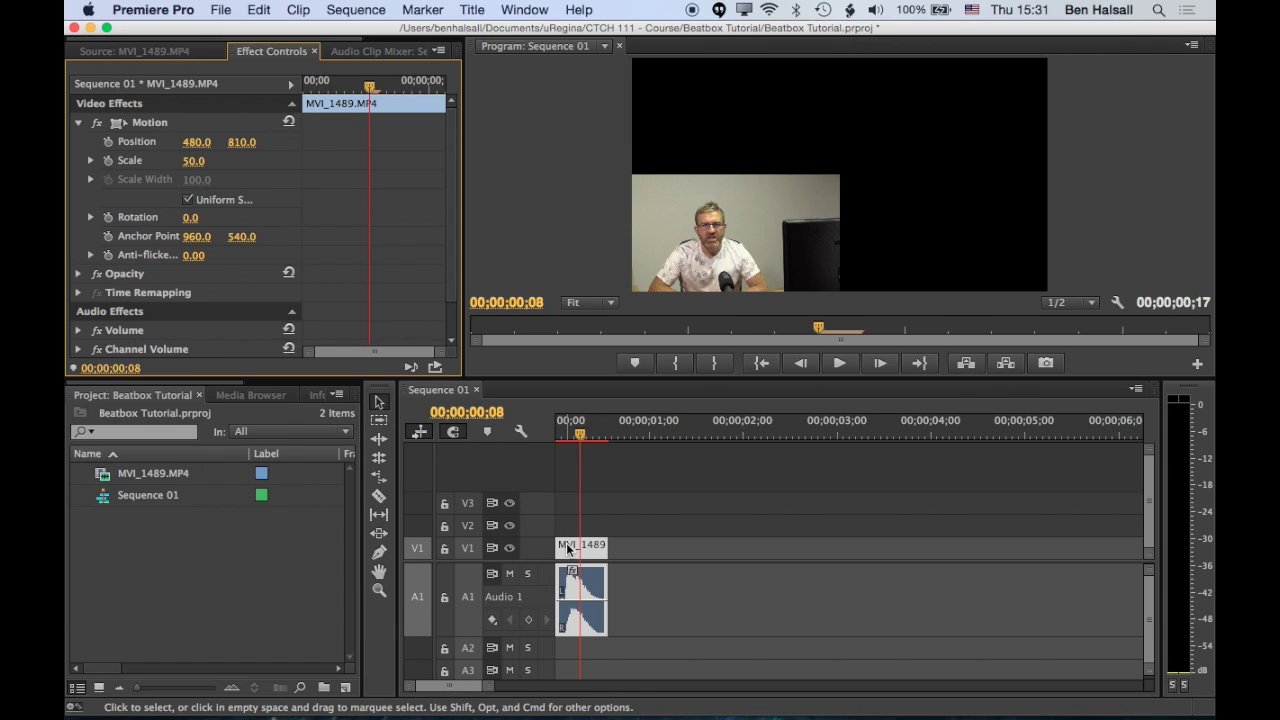
- Duplicate the speaker clip onto V2/A2 and align it to the sequence start
drag(567, 549, 641, 522)
drag(640, 585, 630, 648)
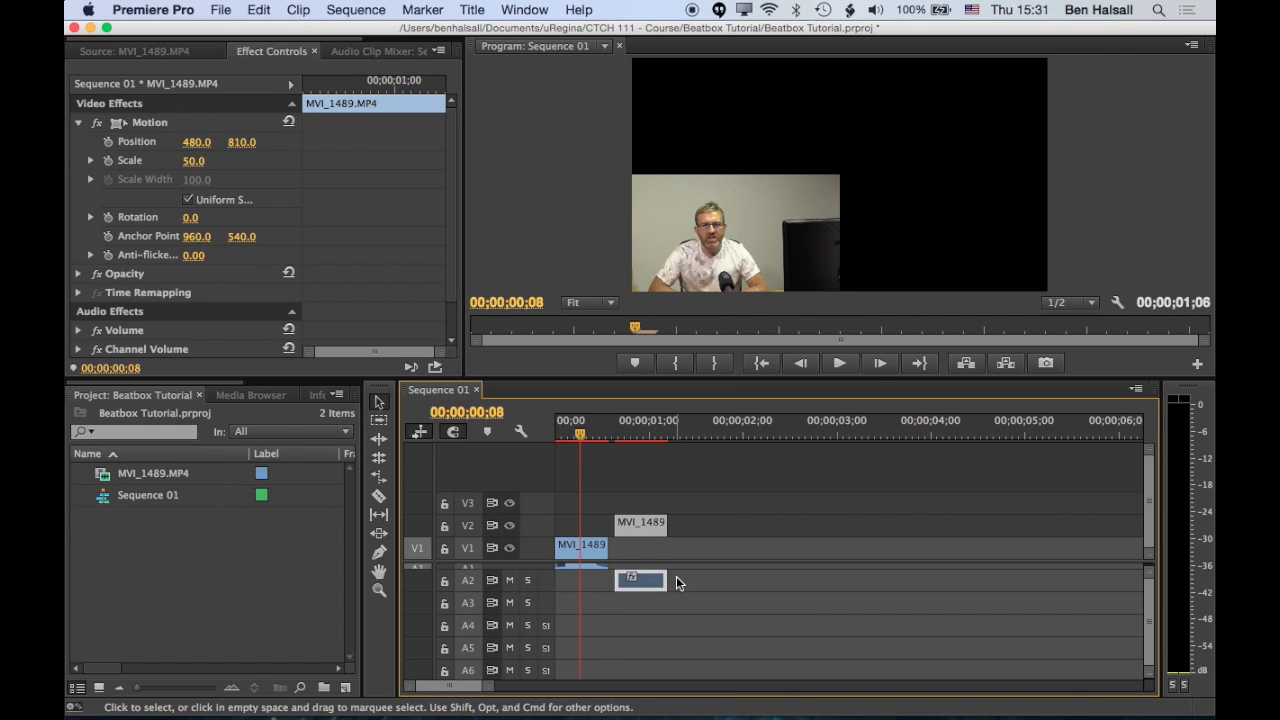
drag(636, 535, 585, 530)
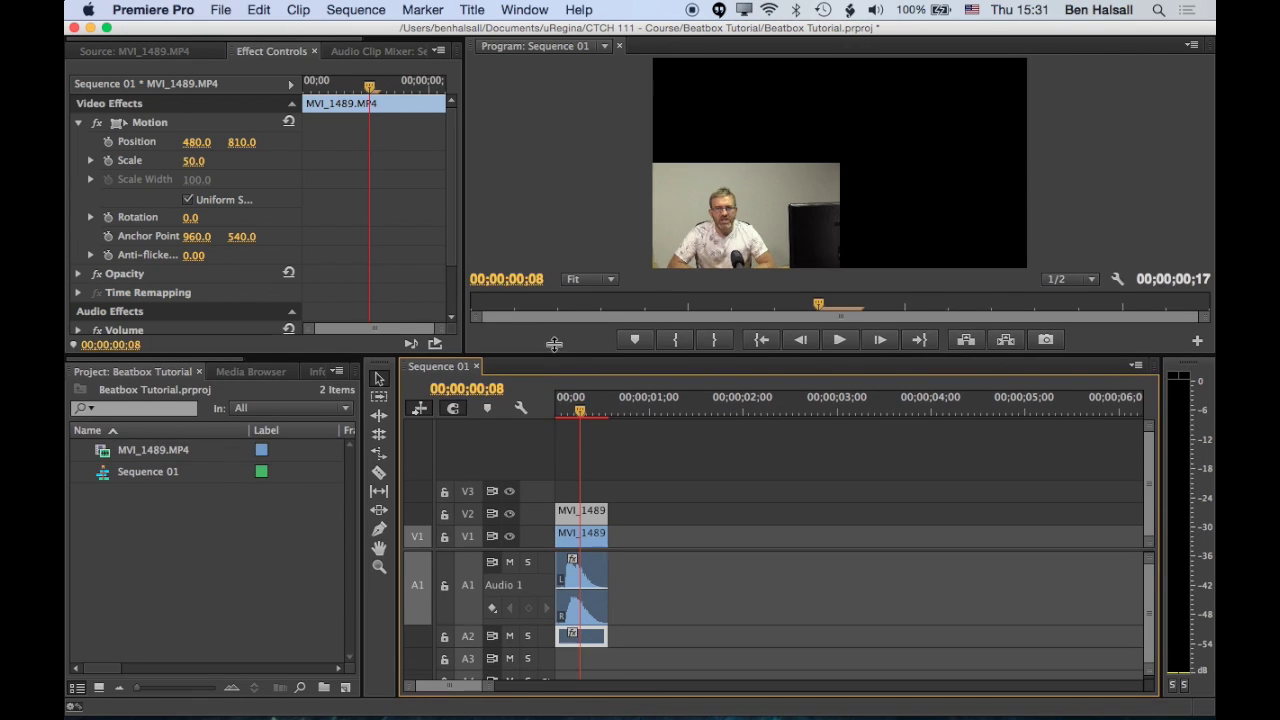
- Enlarge the timeline and the Audio 2 track height, stepping the playhead back one frame
drag(567, 380, 567, 320)
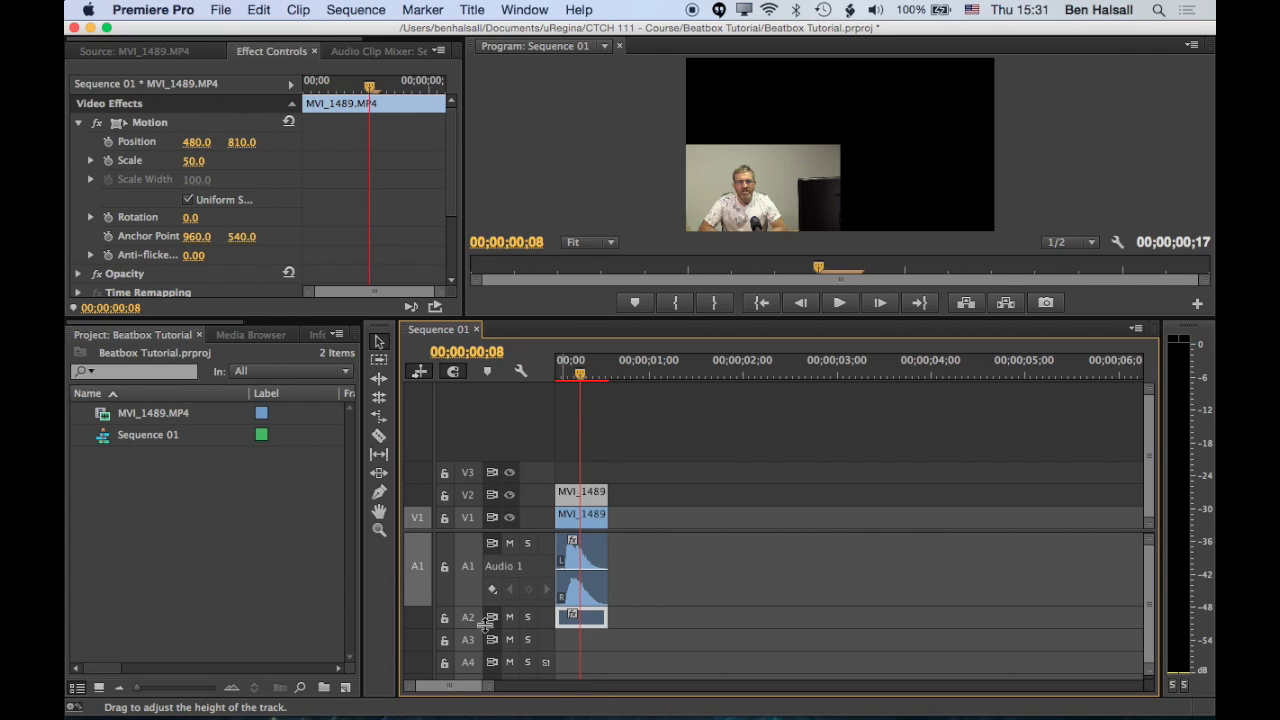
drag(484, 625, 484, 655)
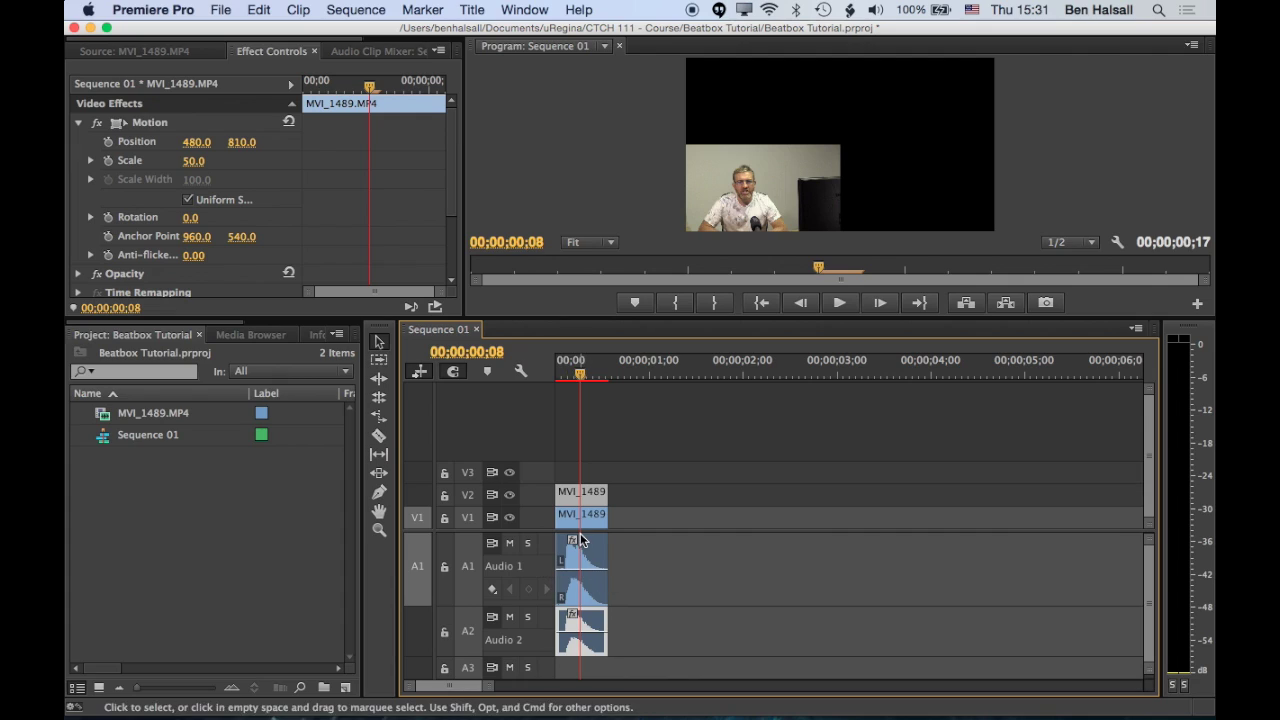
key(Left)
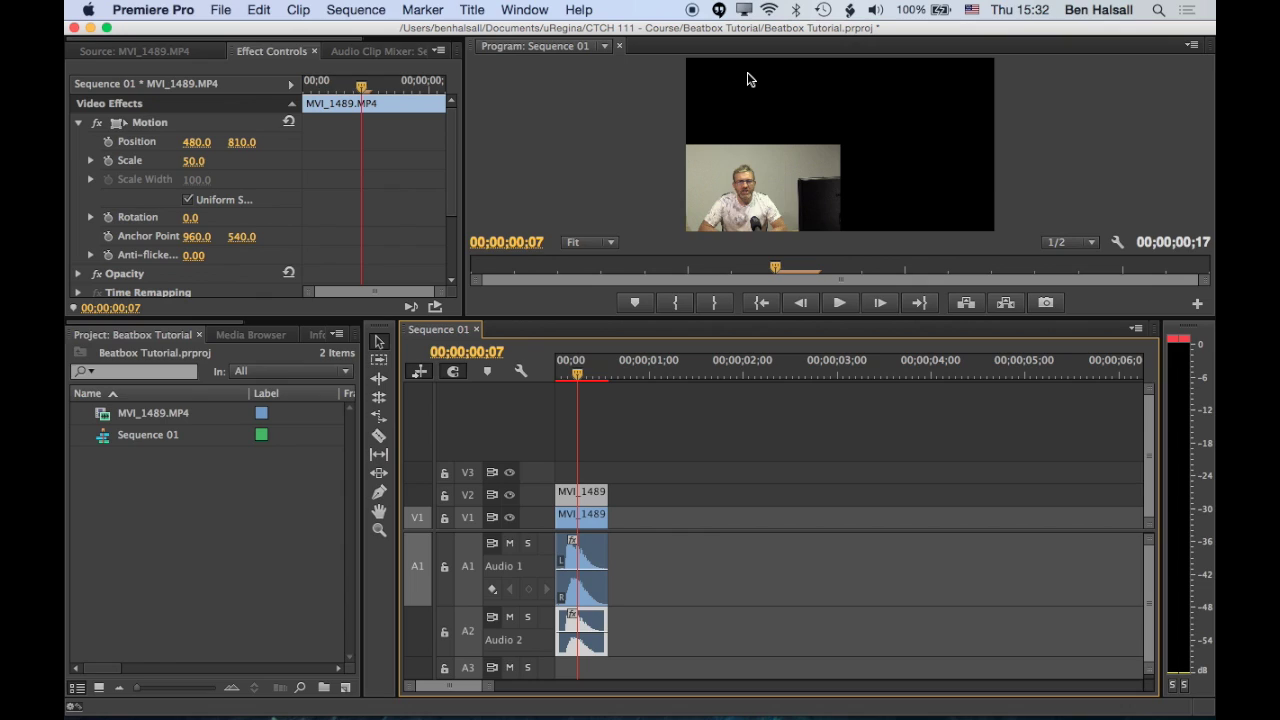
- Set the V2 copy's Position Y to 270
click(241, 143)
text(270)
key(Return)
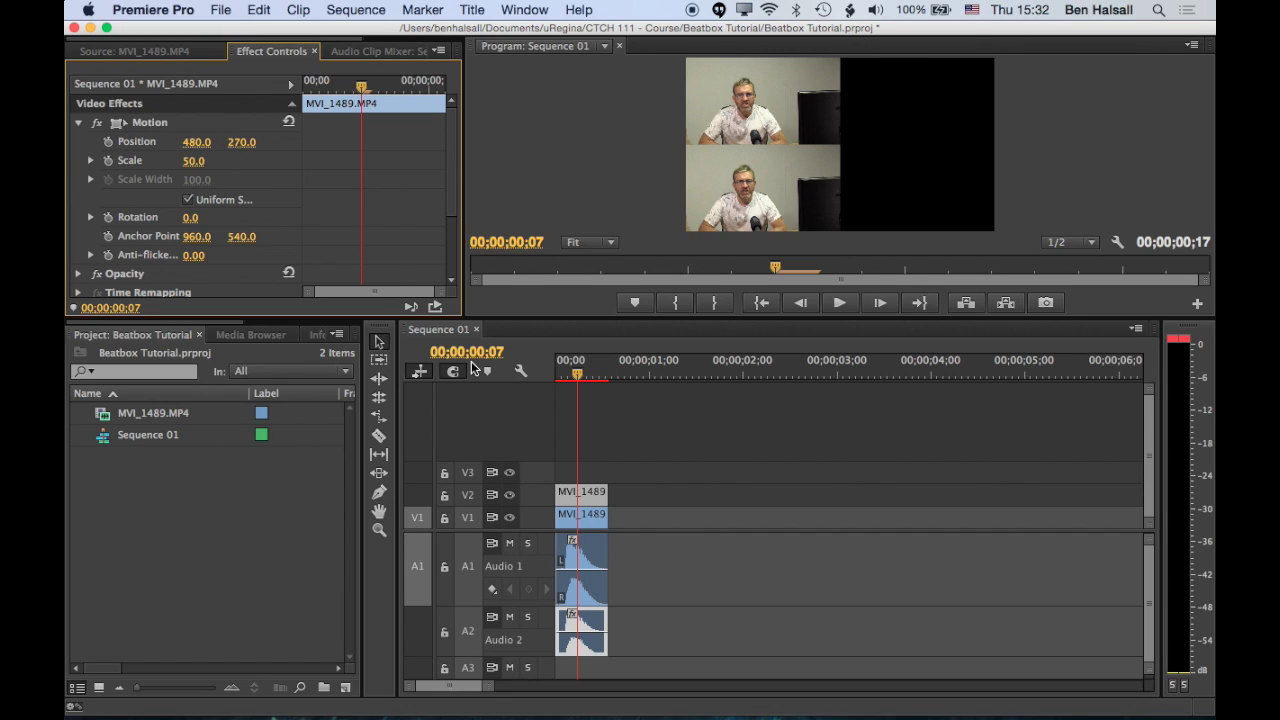
- Duplicate the clip onto V3/A3 at the sequence start and set its Position X to 1440
drag(585, 497, 638, 474)
drag(645, 623, 640, 667)
drag(636, 465, 582, 470)
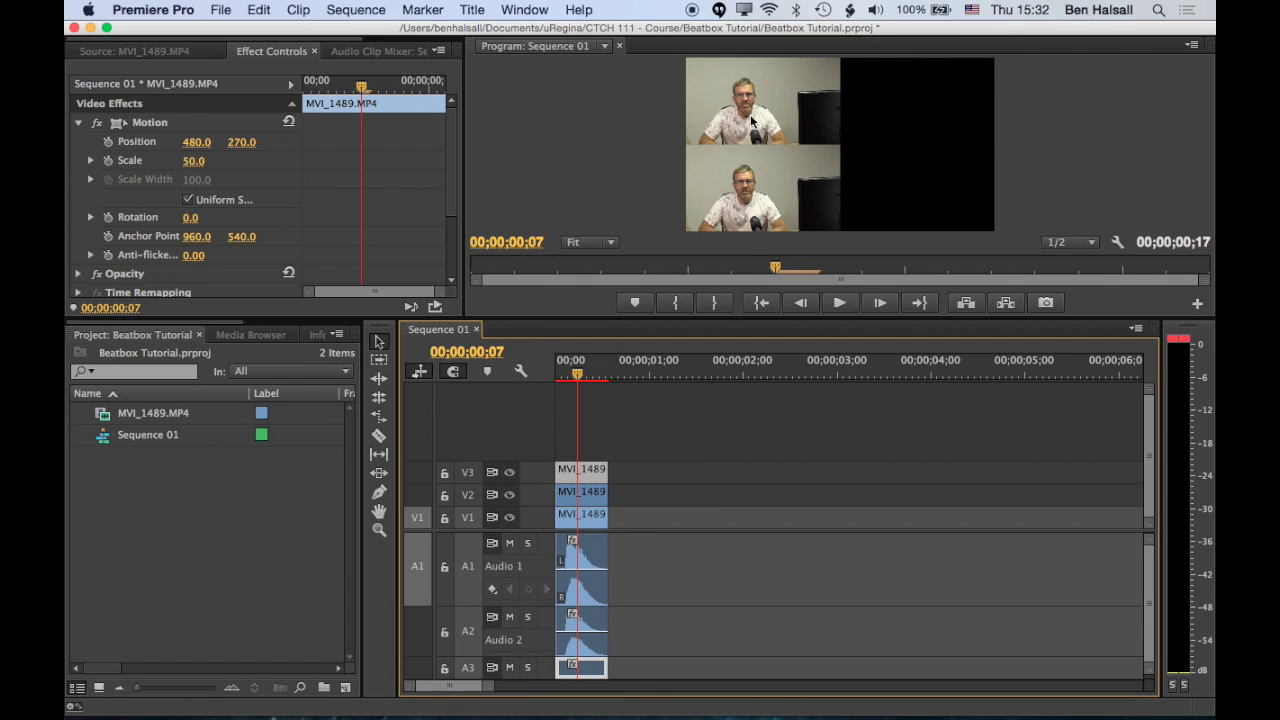
click(196, 142)
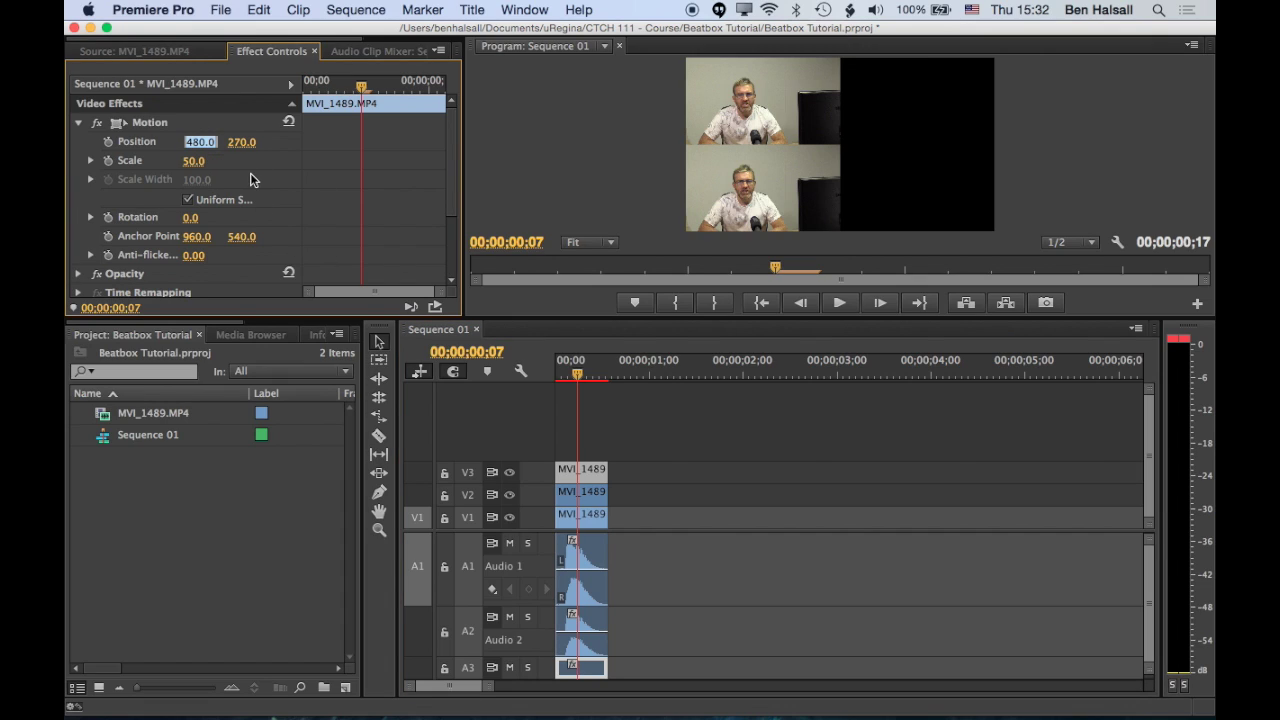
drag(197, 146, 1160, 146)
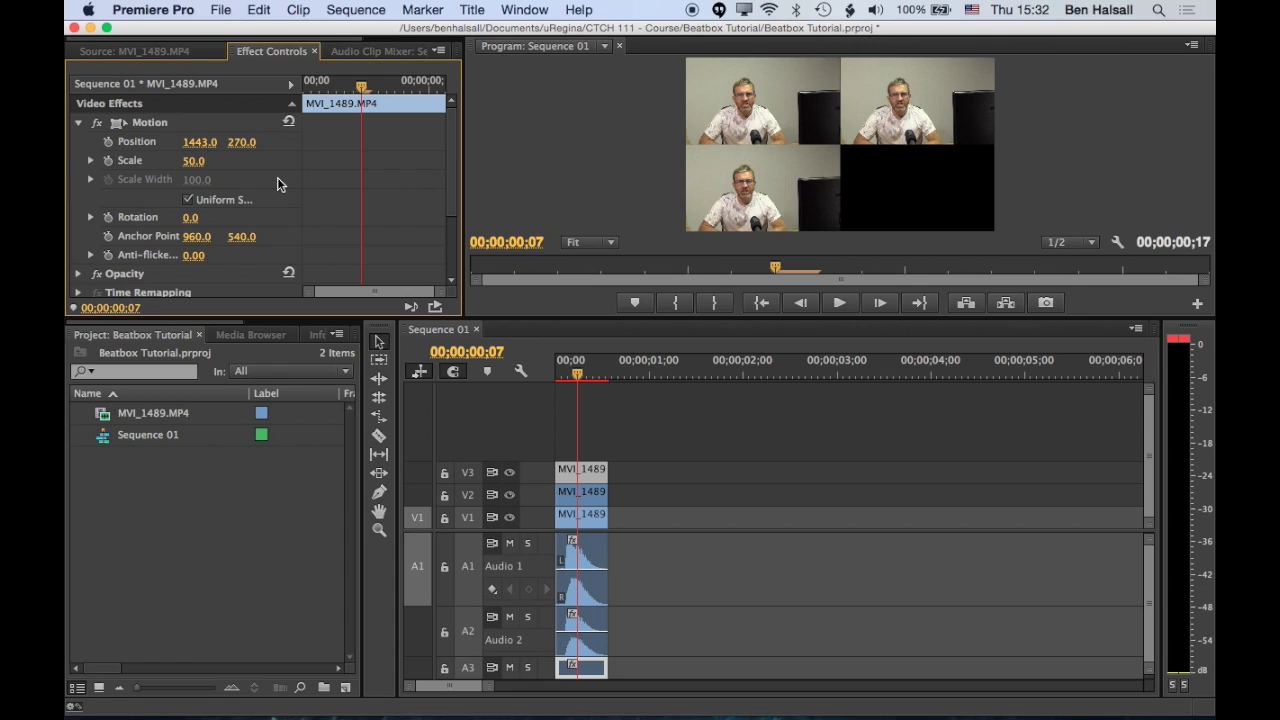
click(205, 146)
text(1440)
key(Return)
- Duplicate the V1 clip onto a new V4 track
click(580, 517)
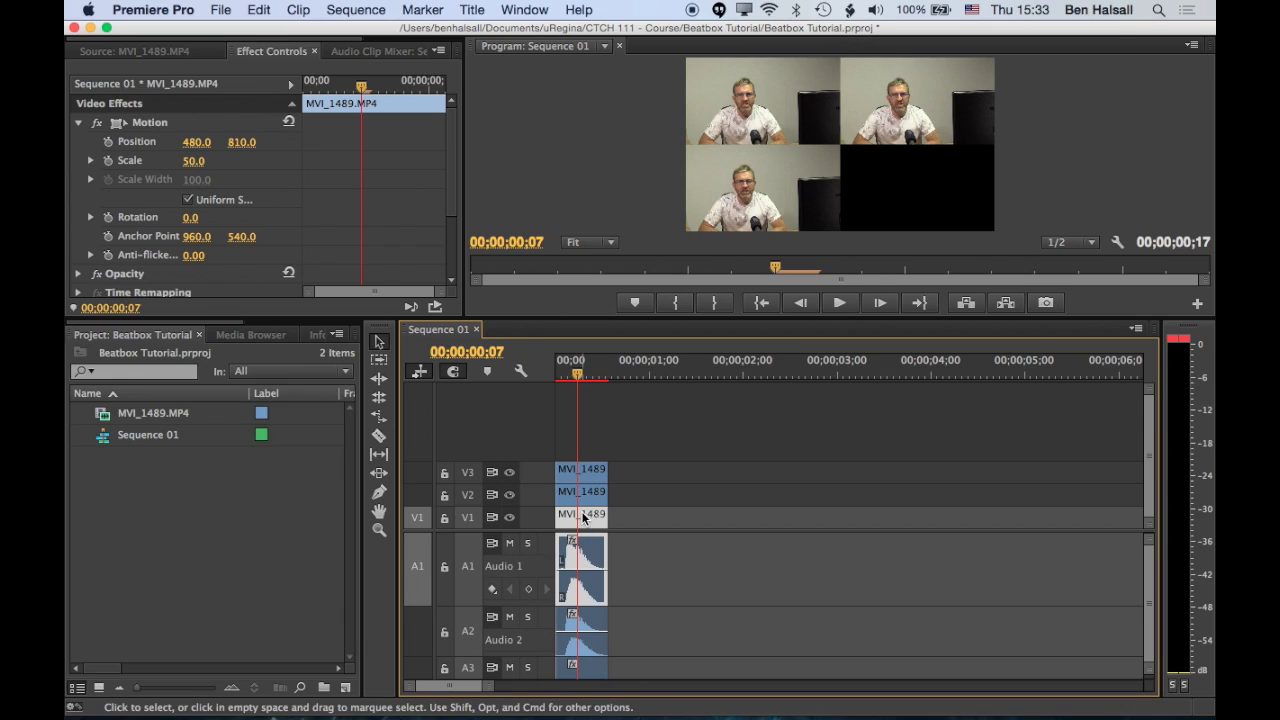
drag(585, 520, 665, 451)
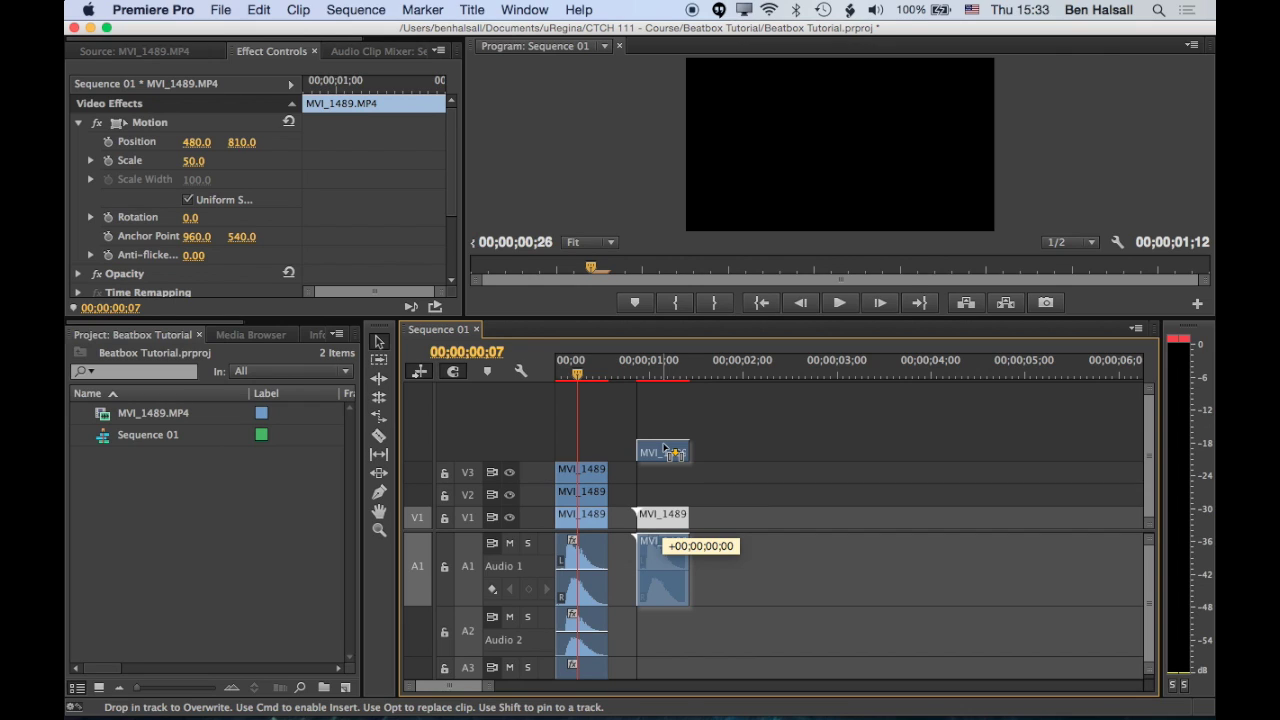
drag(664, 447, 664, 449)
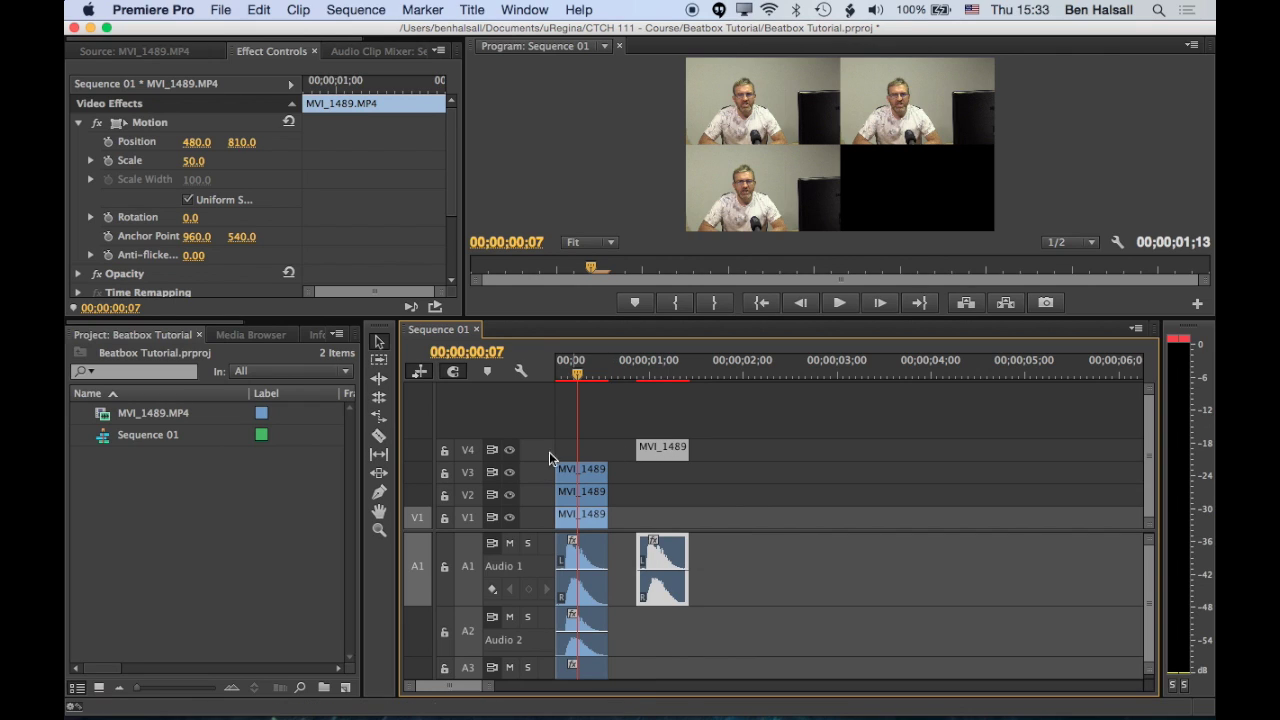
scroll(675, 546, down, 2)
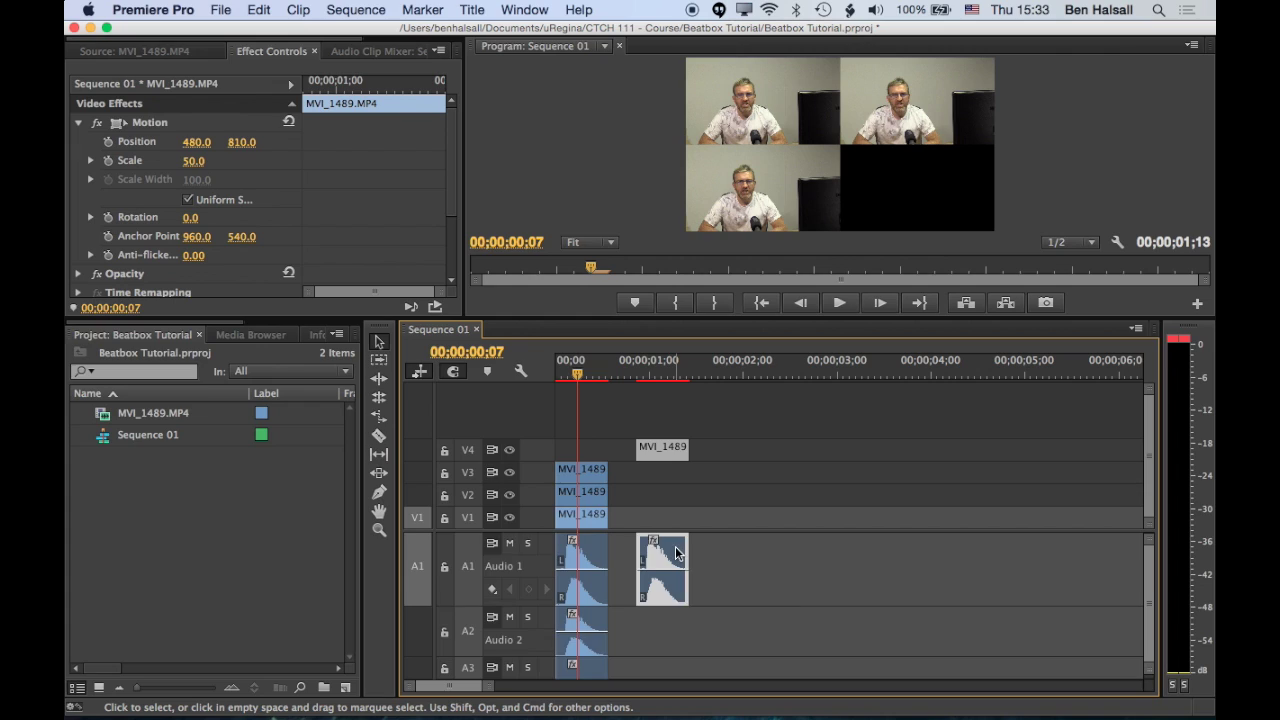
- Move the fourth copy's audio down to A7 and align the copy to the sequence start
drag(675, 552, 646, 640)
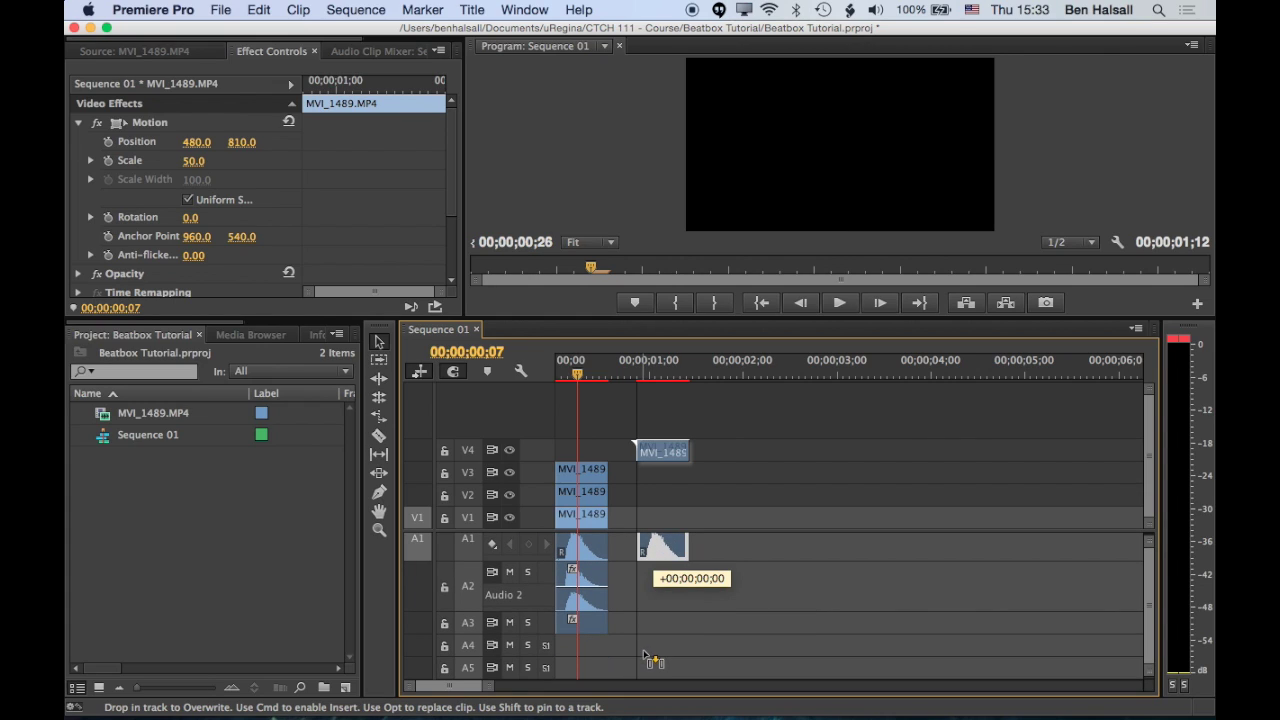
drag(645, 657, 648, 641)
drag(648, 652, 650, 650)
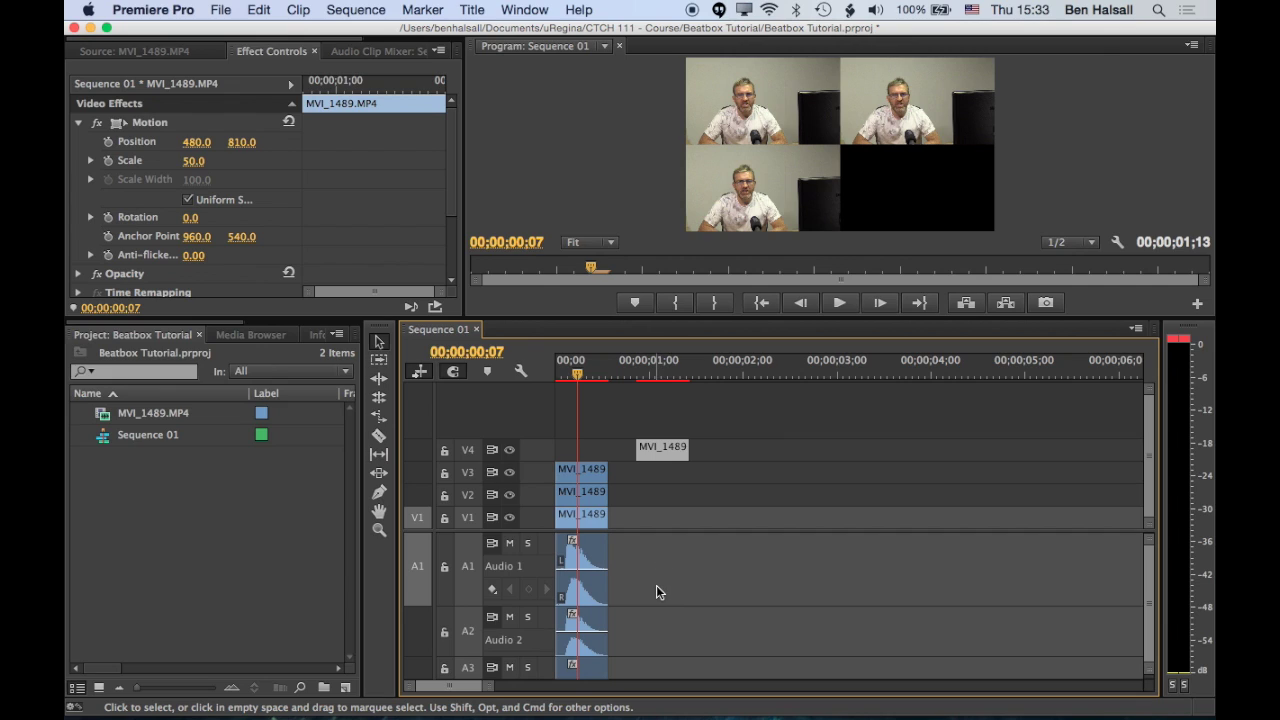
drag(657, 592, 655, 670)
scroll(655, 670, down, 3)
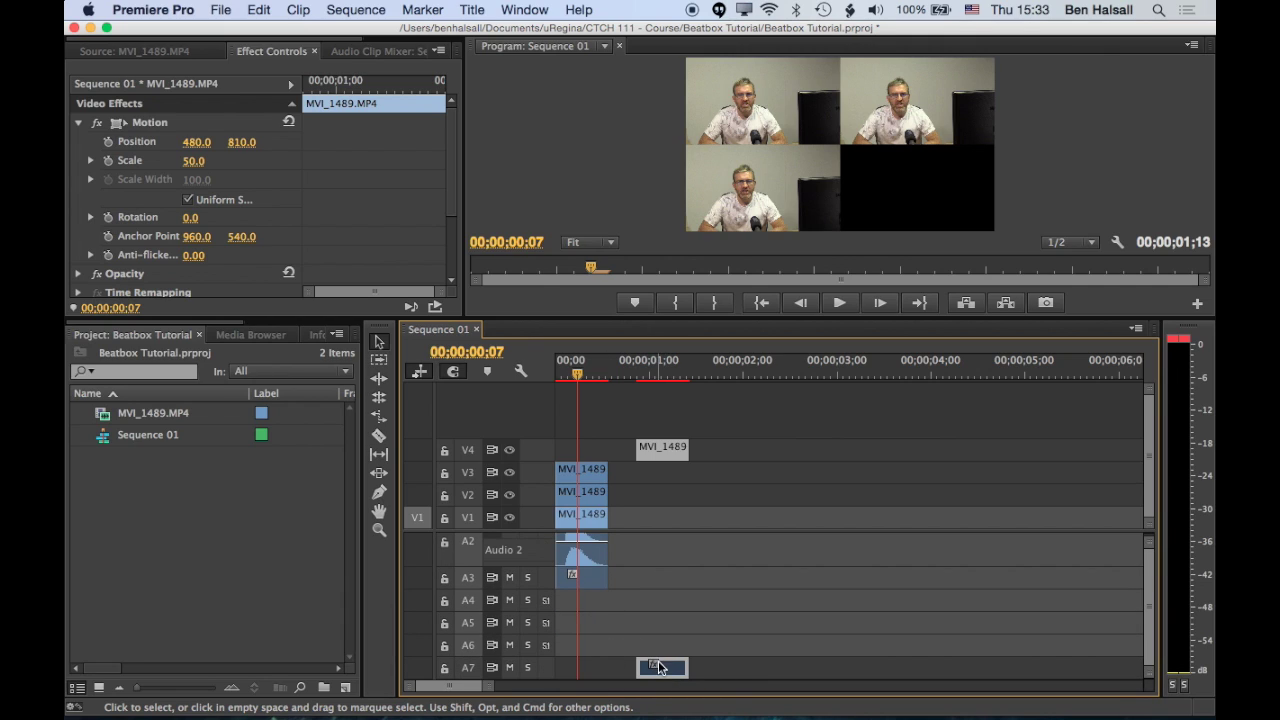
drag(662, 452, 588, 455)
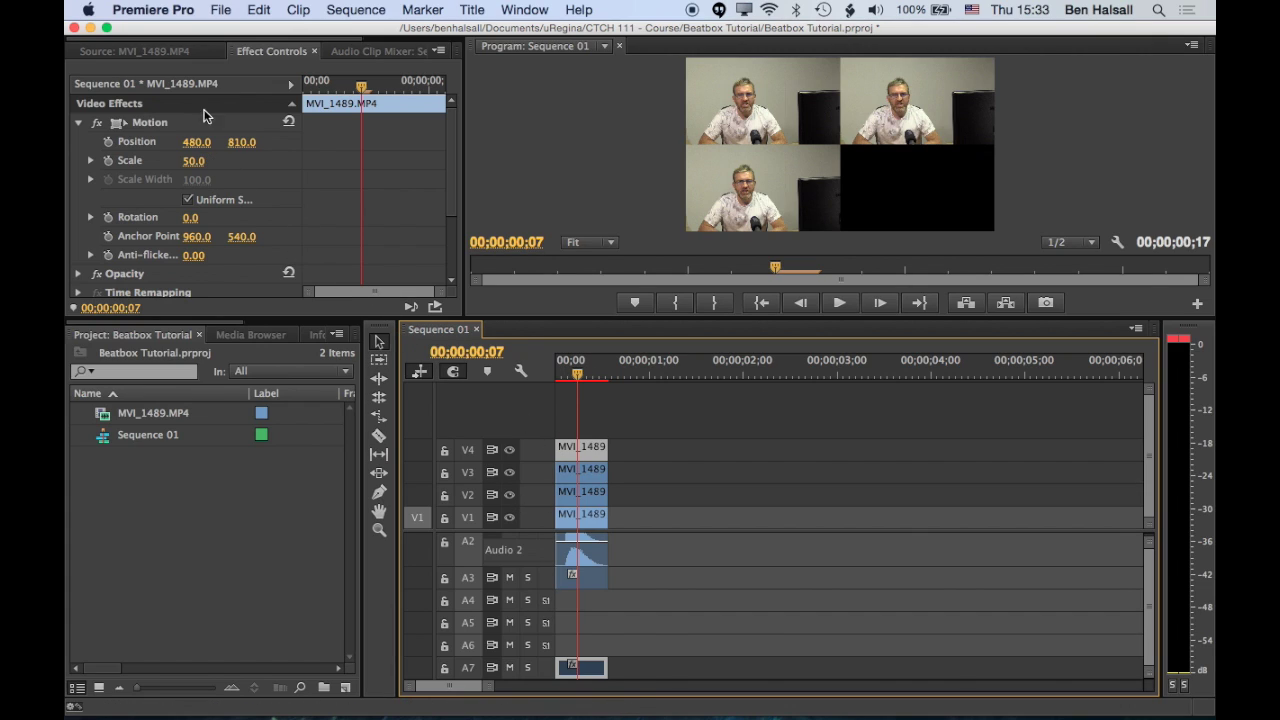
- Set the V4 copy's Position X to 1440 and enlarge the video preview area
click(199, 141)
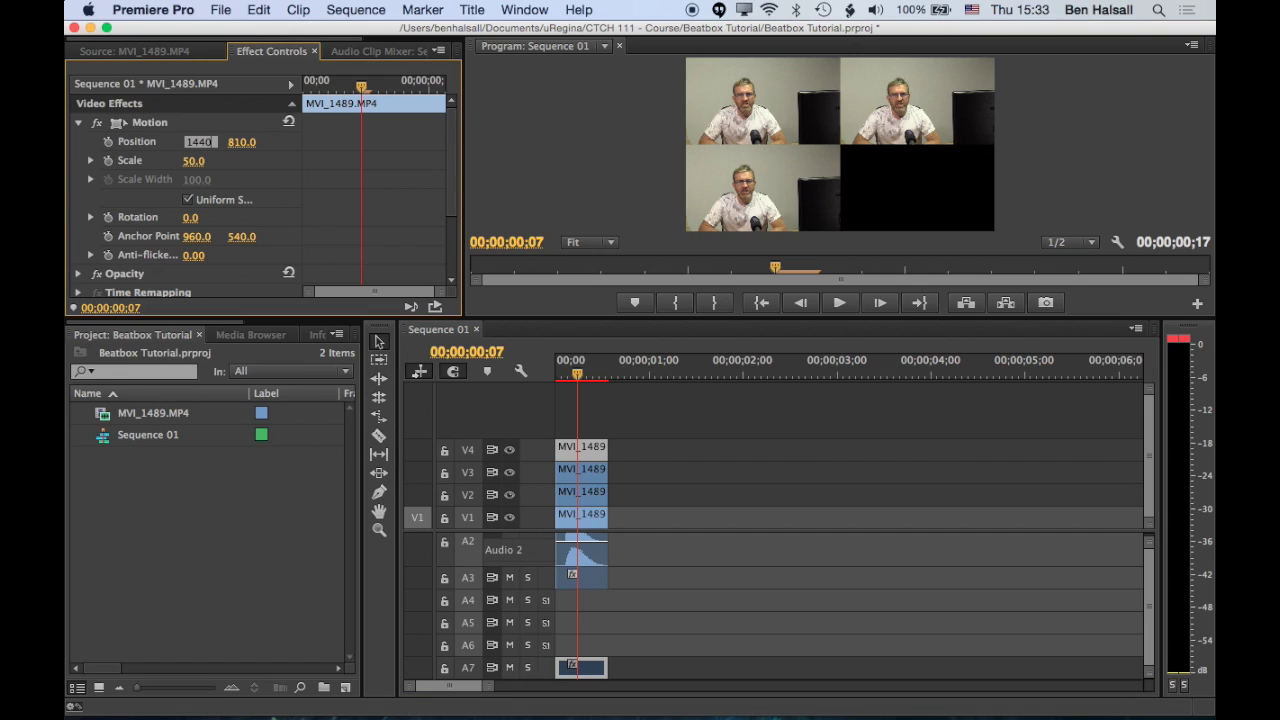
key(Return)
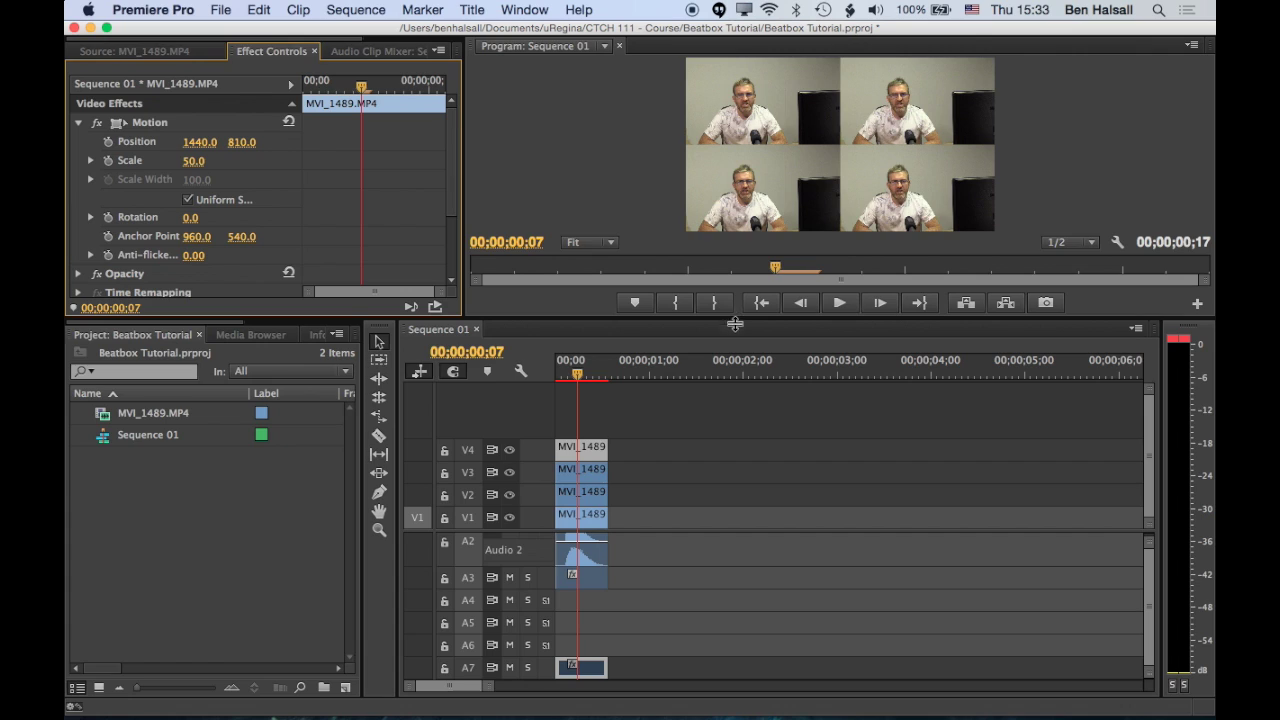
drag(735, 323, 735, 412)
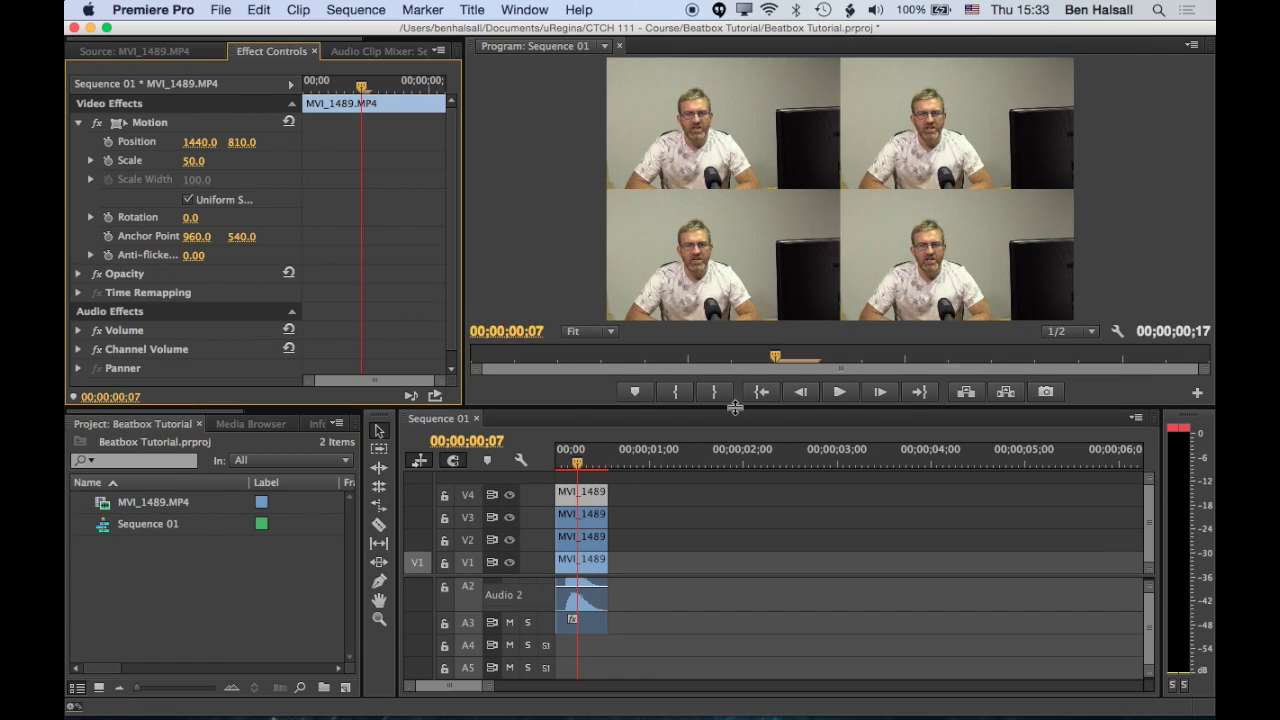
- Start the V4 and V3 copies a few frames later to stagger them
mouse_move(585, 498)
mouse_down()
mouse_move(608, 498)
mouse_move(588, 527)
mouse_move(600, 530)
mouse_move(584, 518)
mouse_up()
click(587, 516)
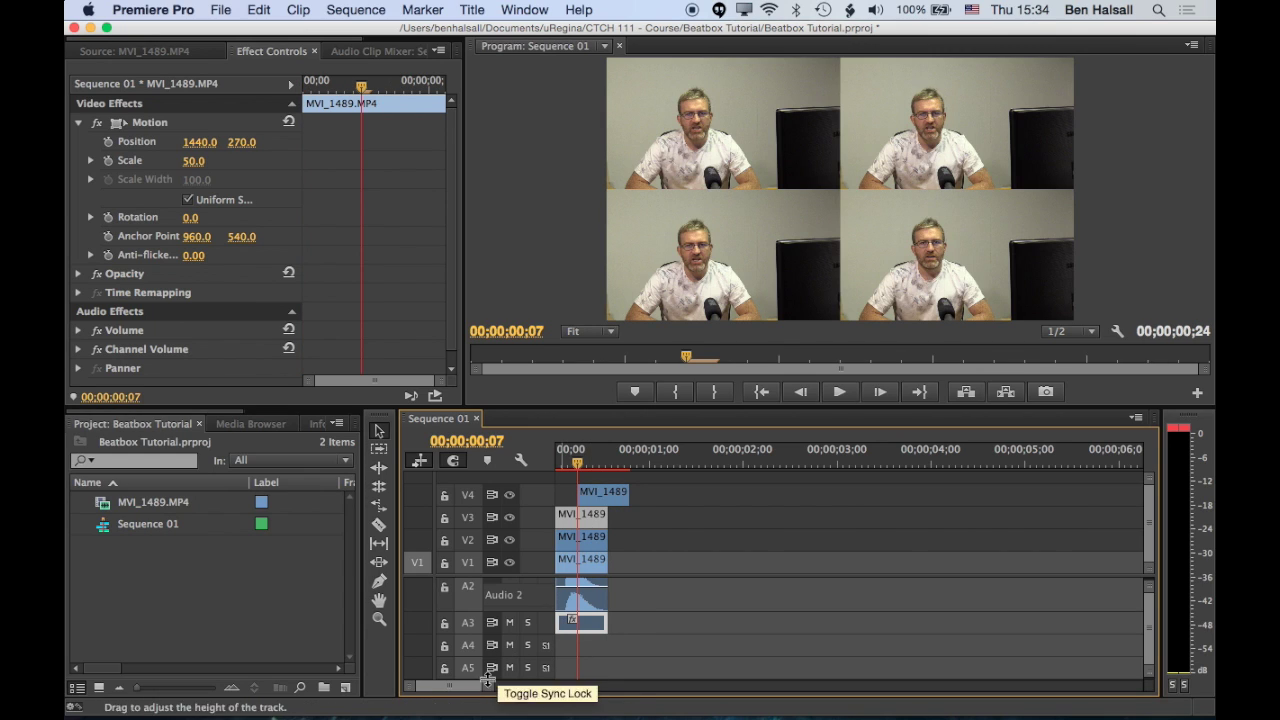
scroll(488, 684, up, 5)
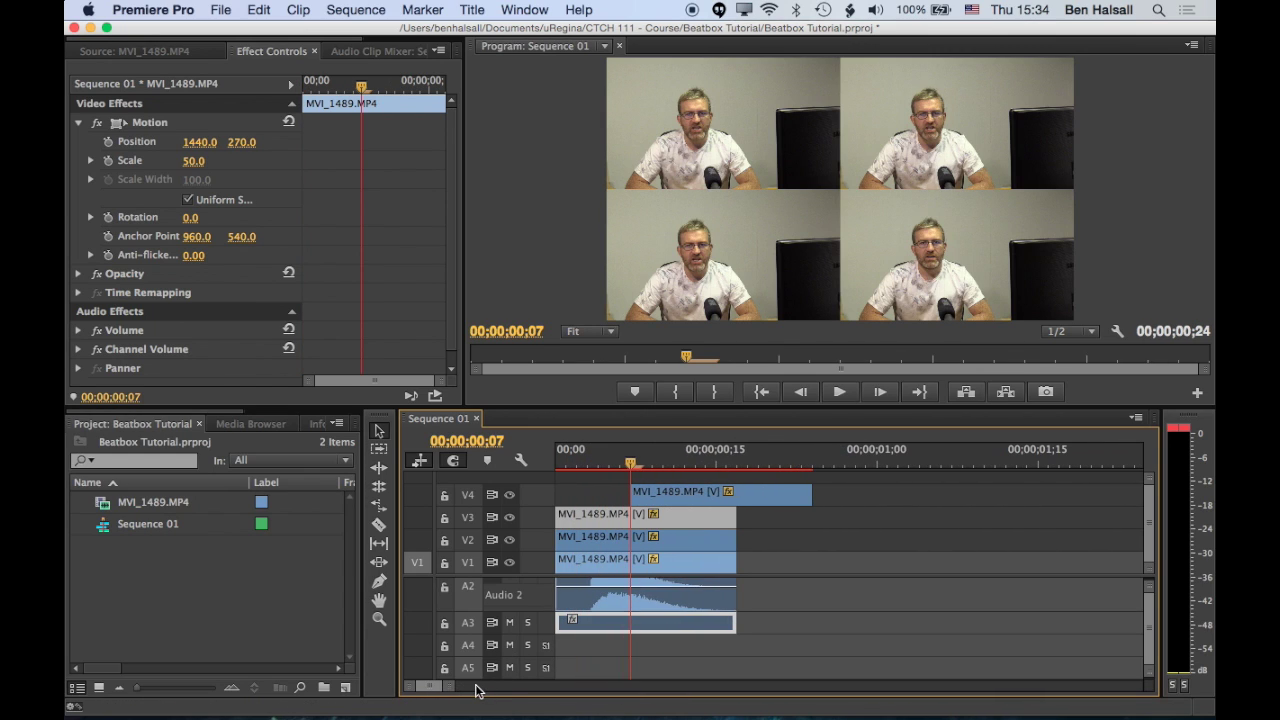
drag(606, 520, 844, 494)
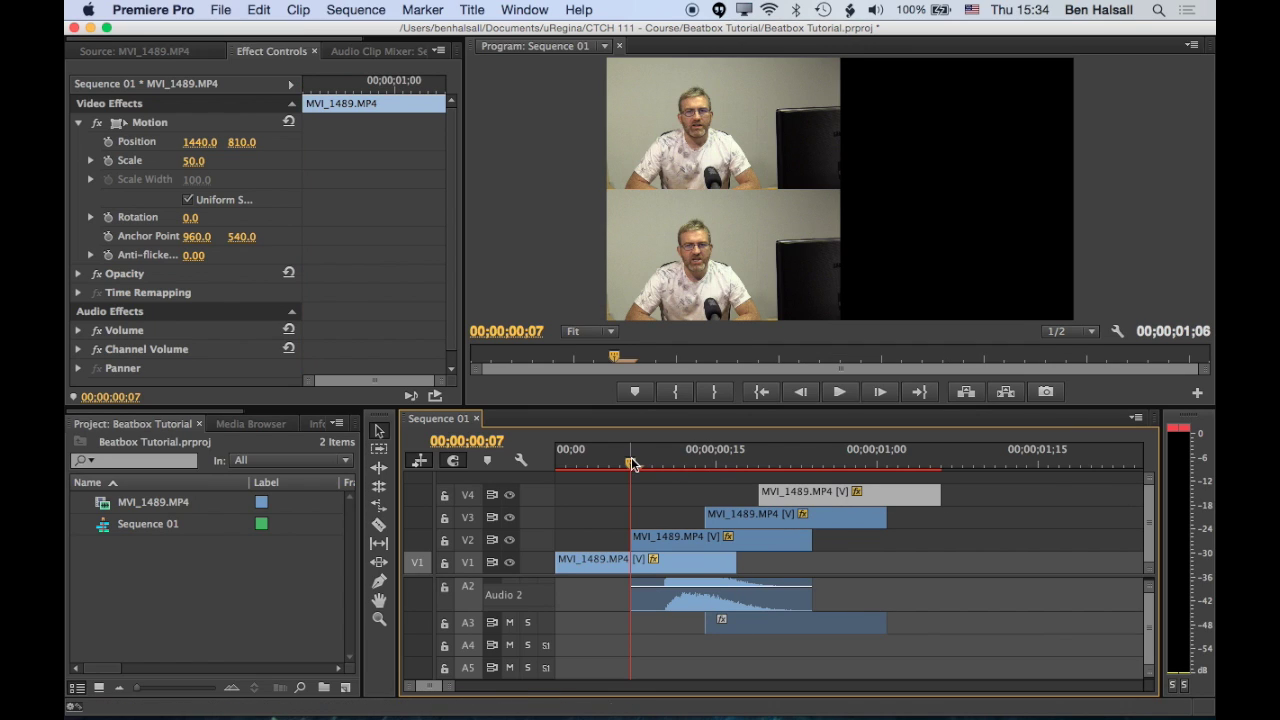
- Play back the staggered grid from the sequence start
drag(632, 463, 557, 463)
key(space)
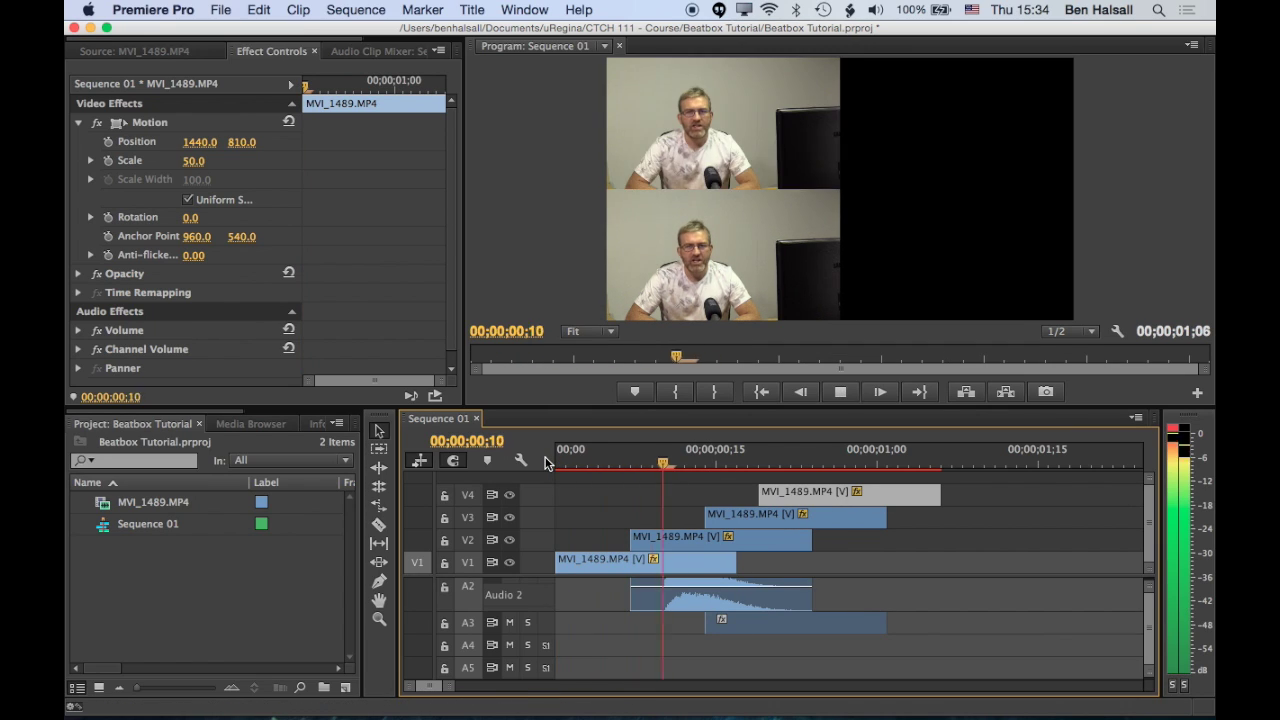
key(space)
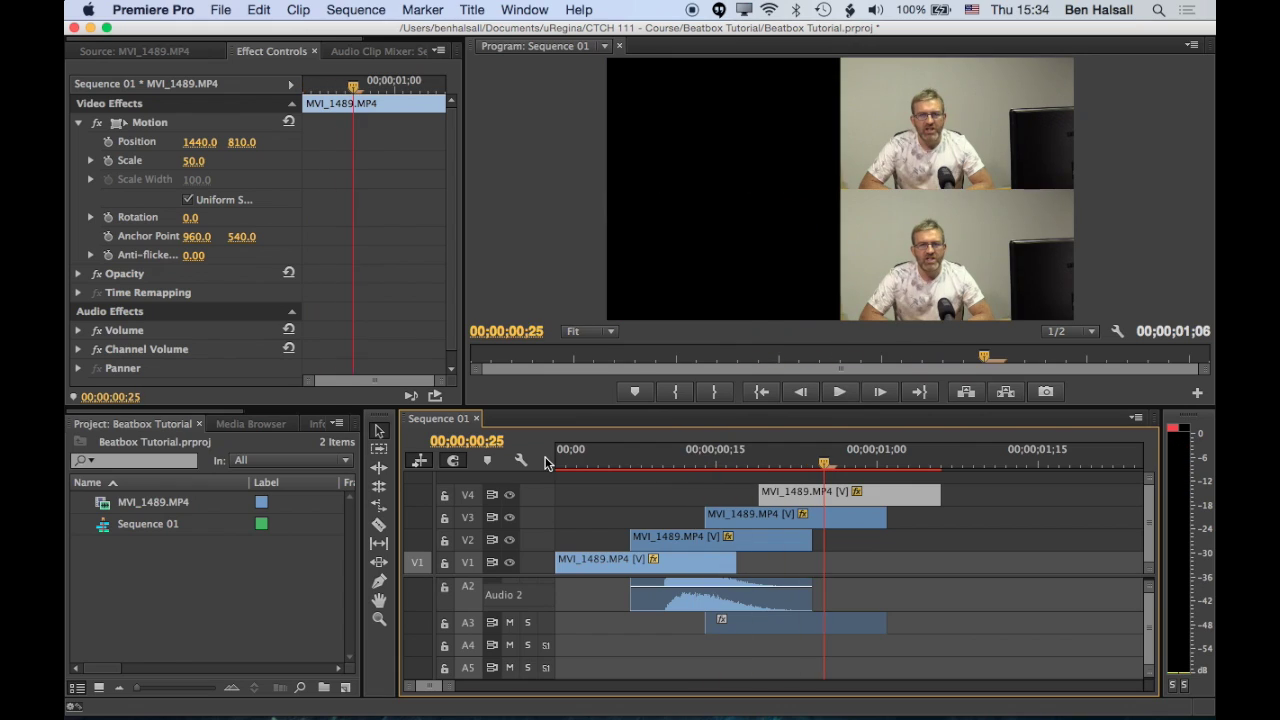
- Duplicate all four staggered copies after the originals and play back the repeated staircase
click(636, 562)
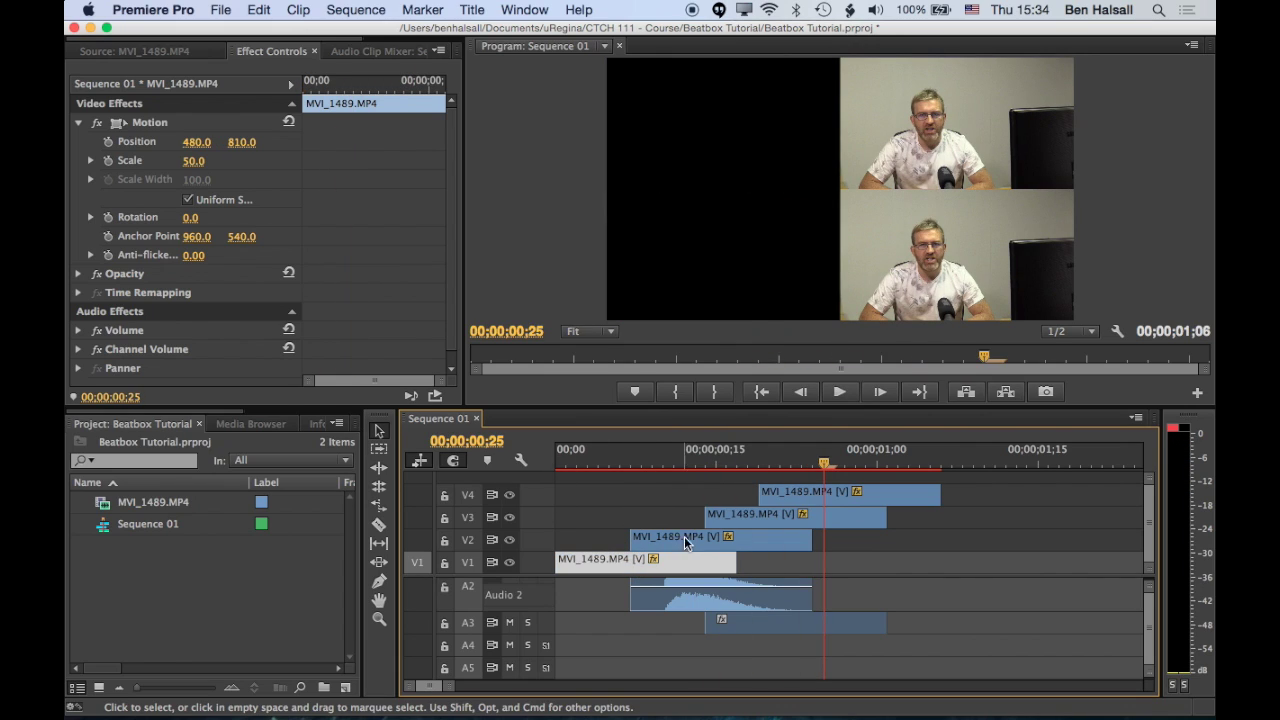
shift+click(692, 541)
shift+click(735, 515)
shift+click(799, 503)
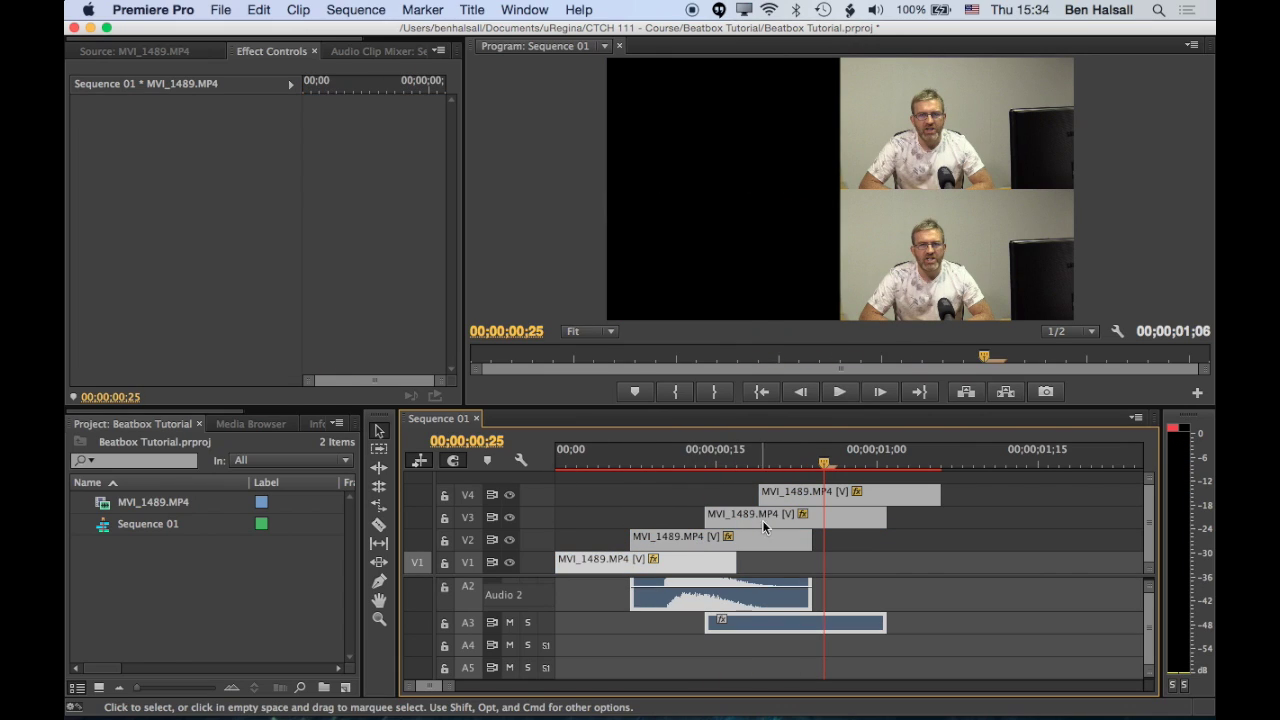
drag(702, 553, 870, 571)
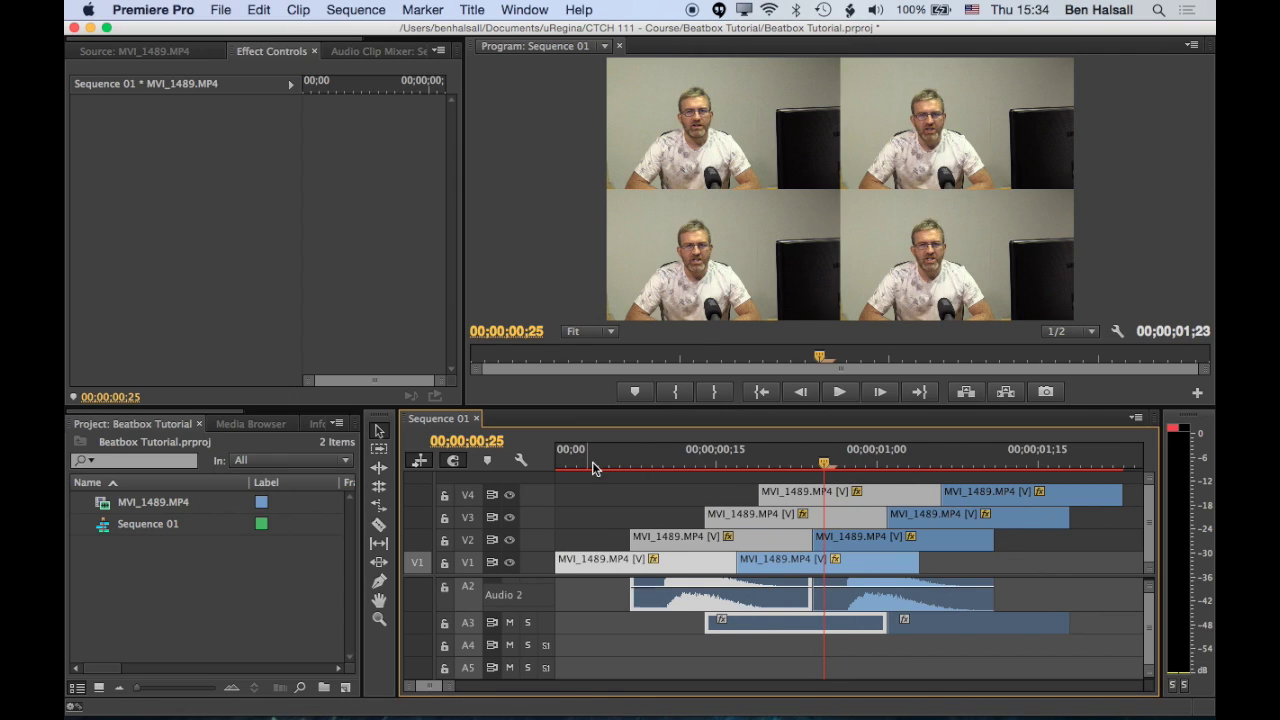
drag(594, 463, 549, 463)
key(space)
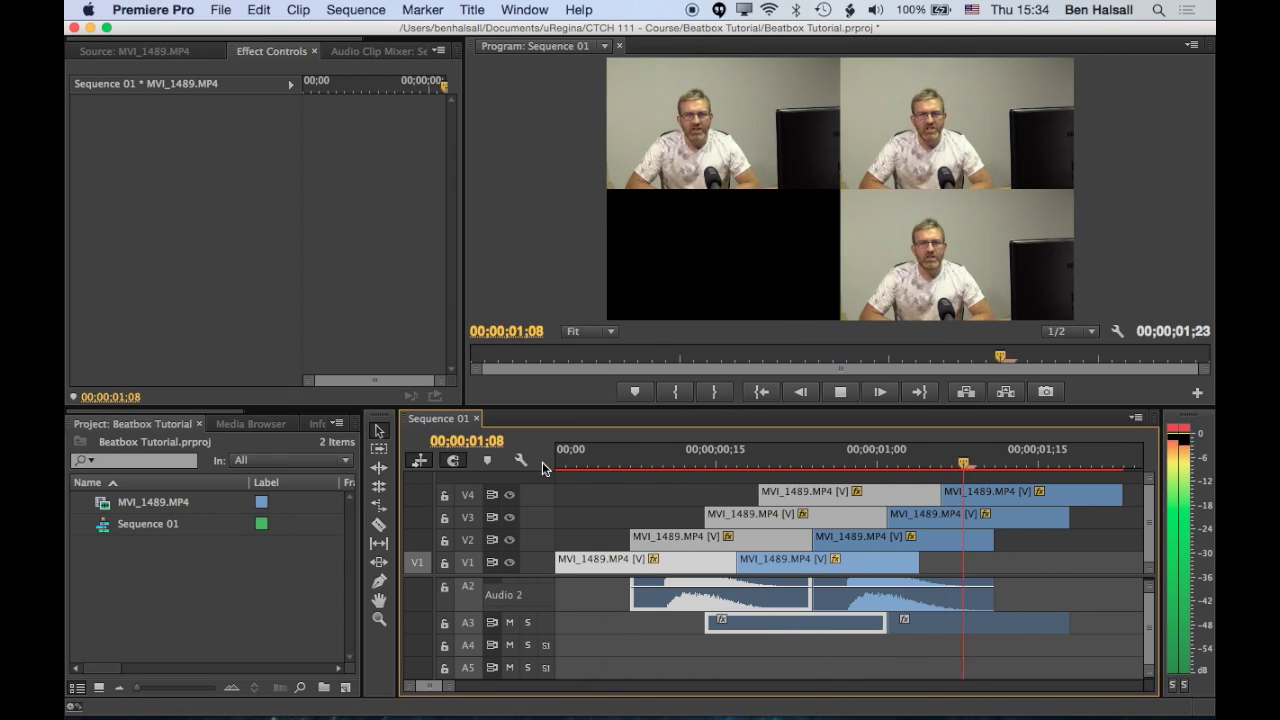
key(space)
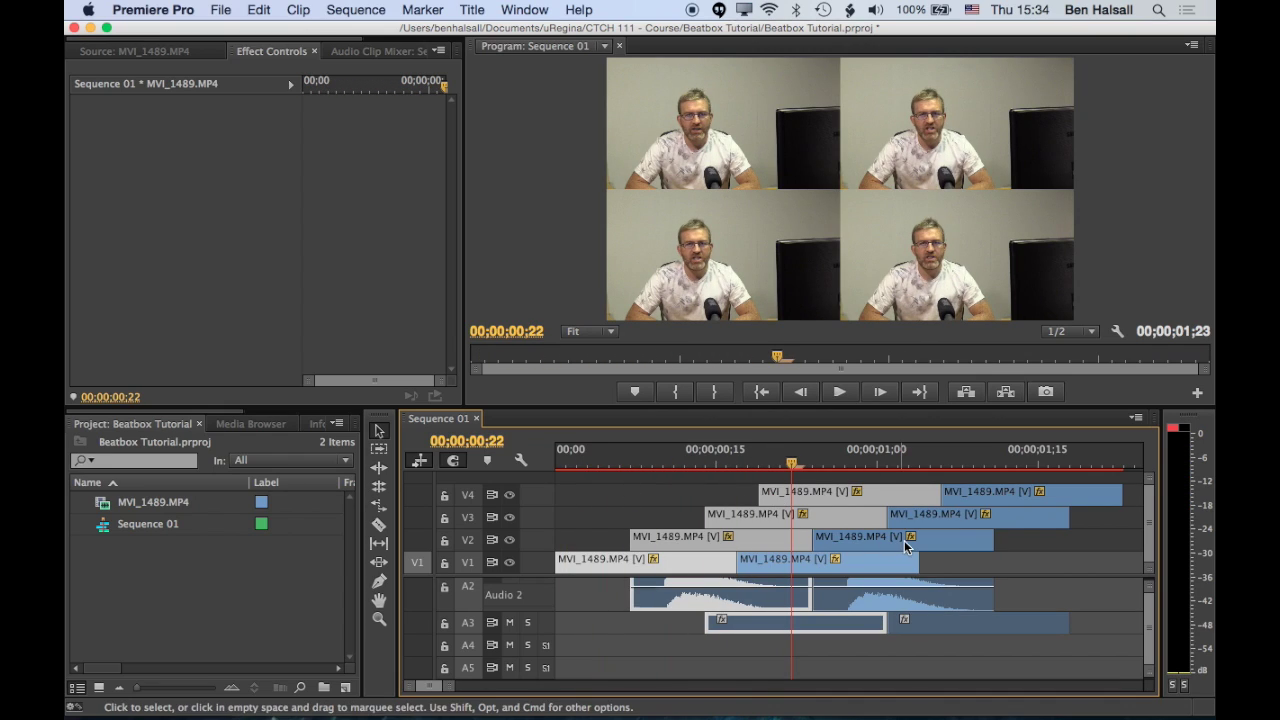
- Delete the duplicated set and line all four copies up at the sequence start
click(835, 465)
drag(792, 470, 952, 466)
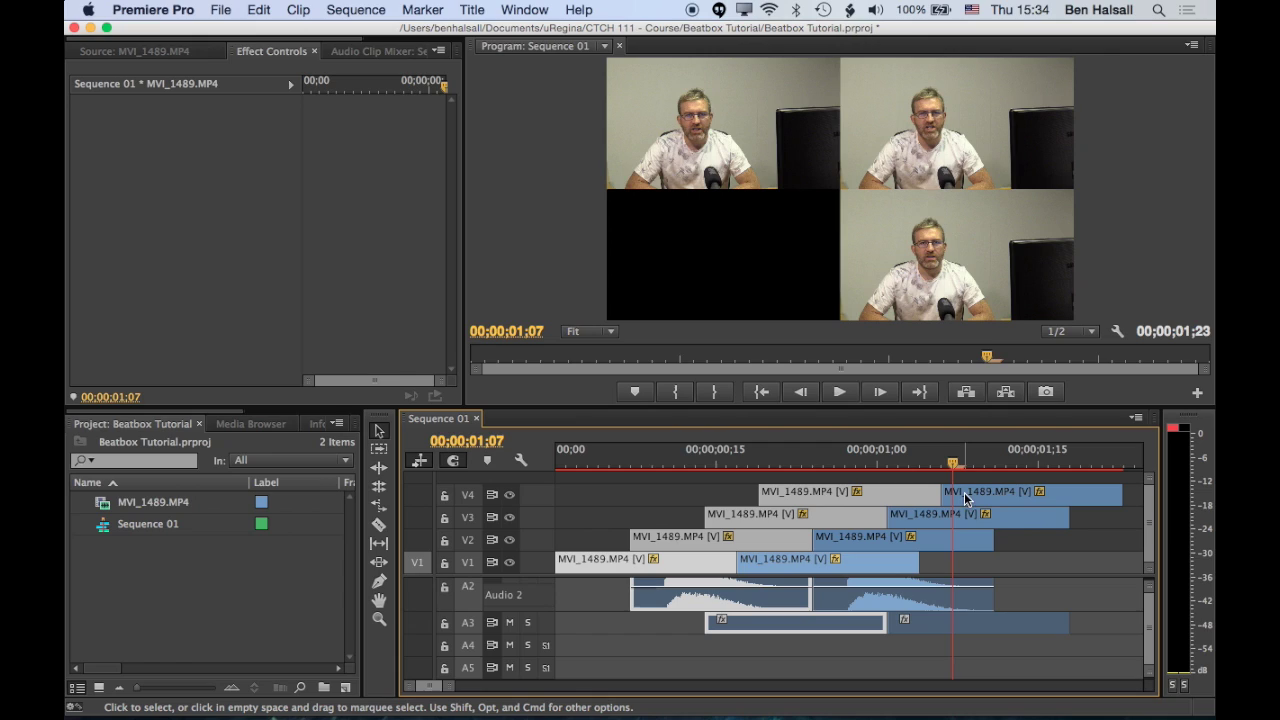
key(Delete)
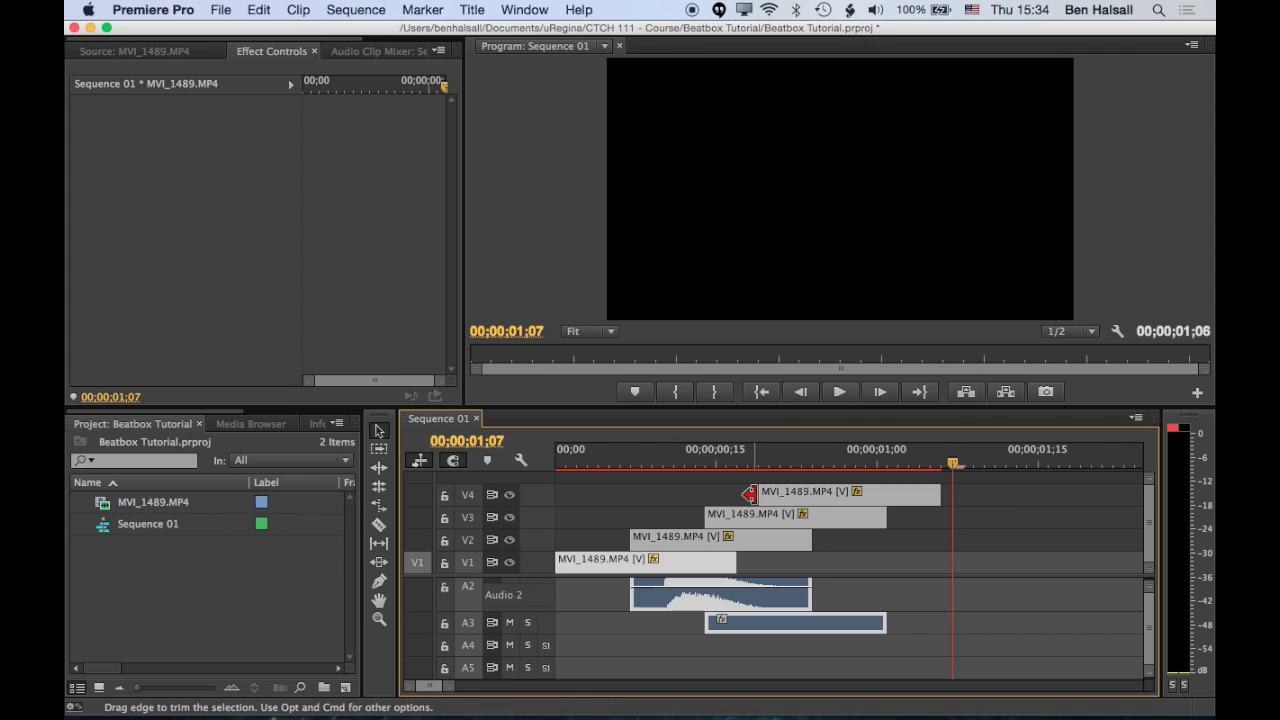
mouse_move(750, 494)
mouse_down()
mouse_move(700, 496)
mouse_move(830, 500)
mouse_move(755, 500)
mouse_up()
drag(694, 458, 563, 465)
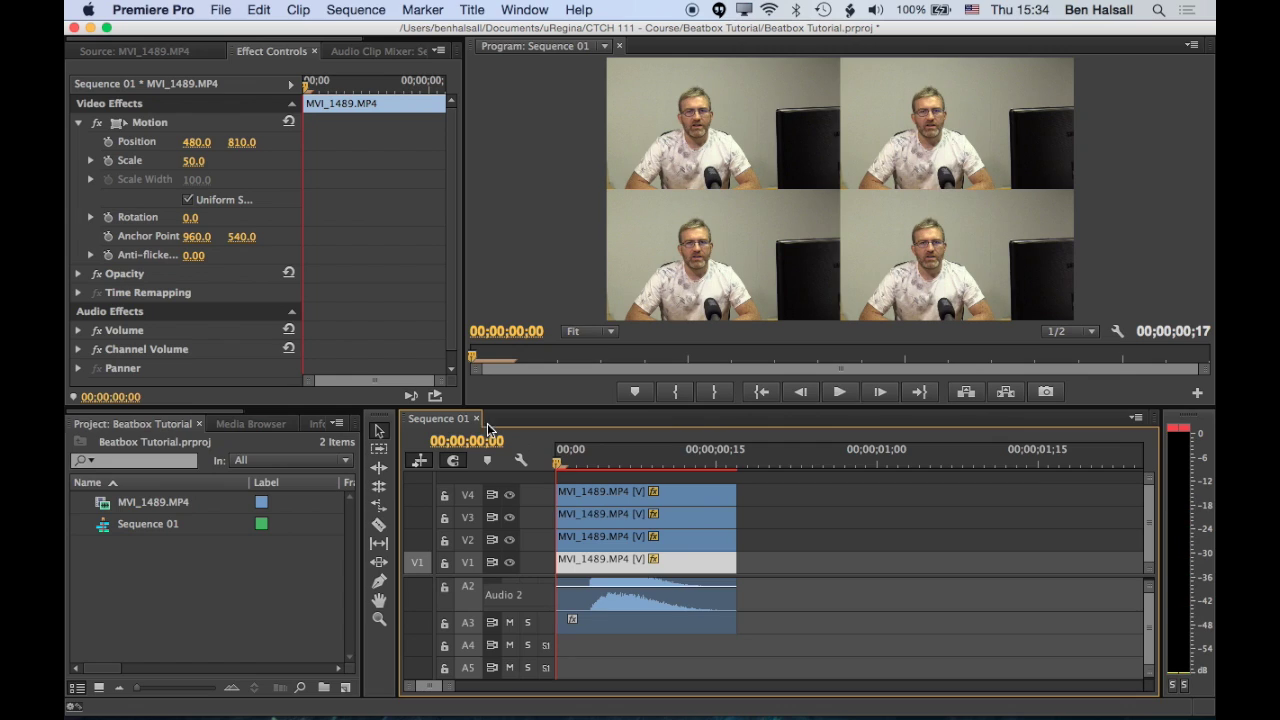
- Open MVI_1489.MP4 in the Source monitor and park it at 00:02:53:00
click(124, 508)
double_click(105, 508)
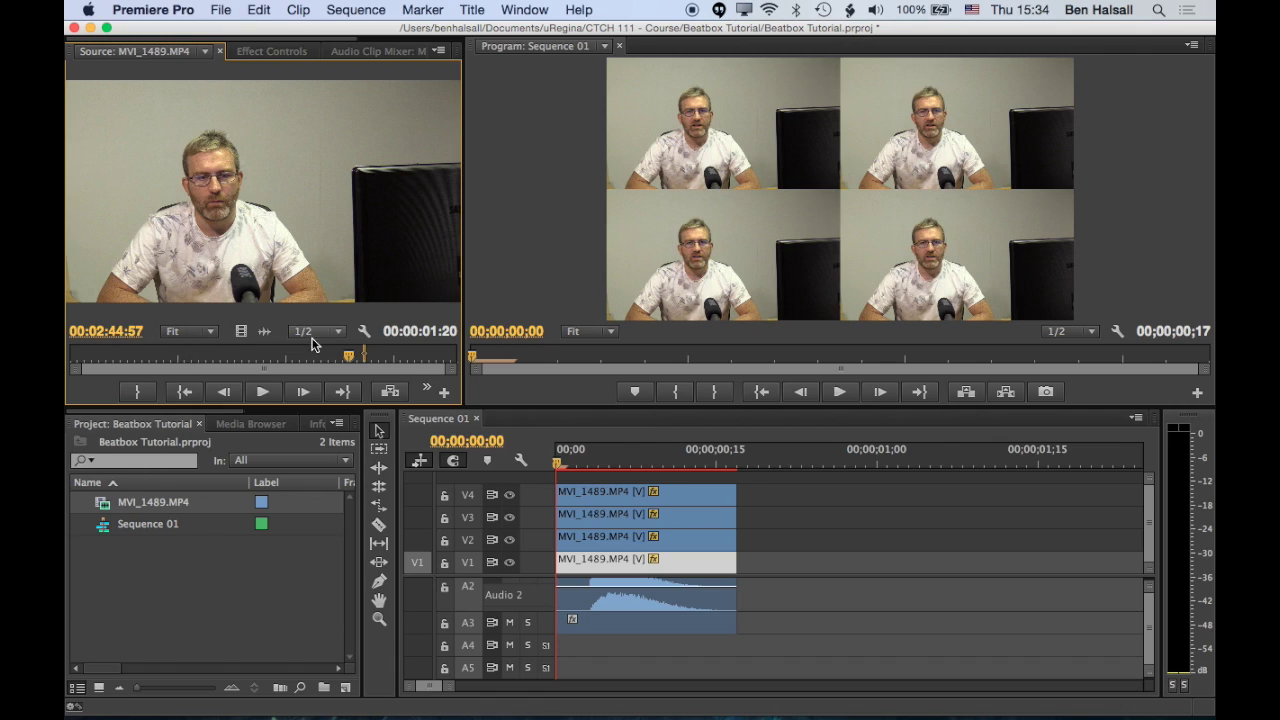
drag(326, 358, 376, 364)
key(j)
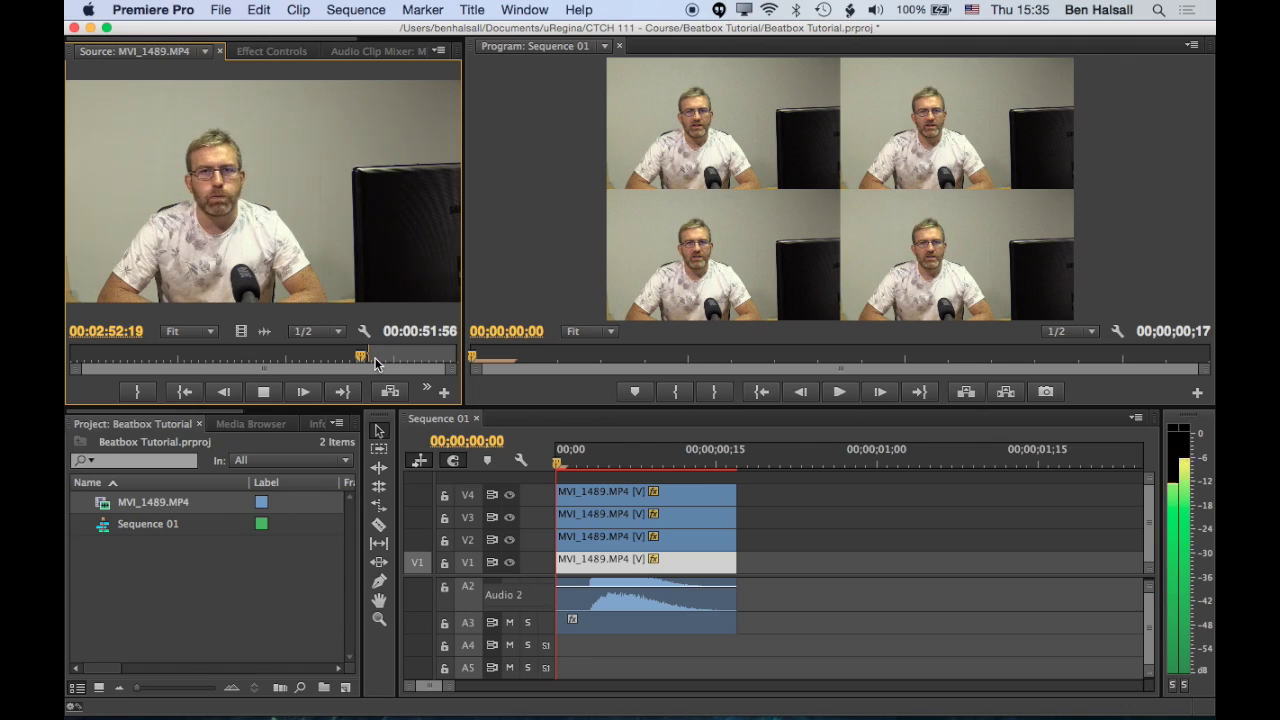
key(l)
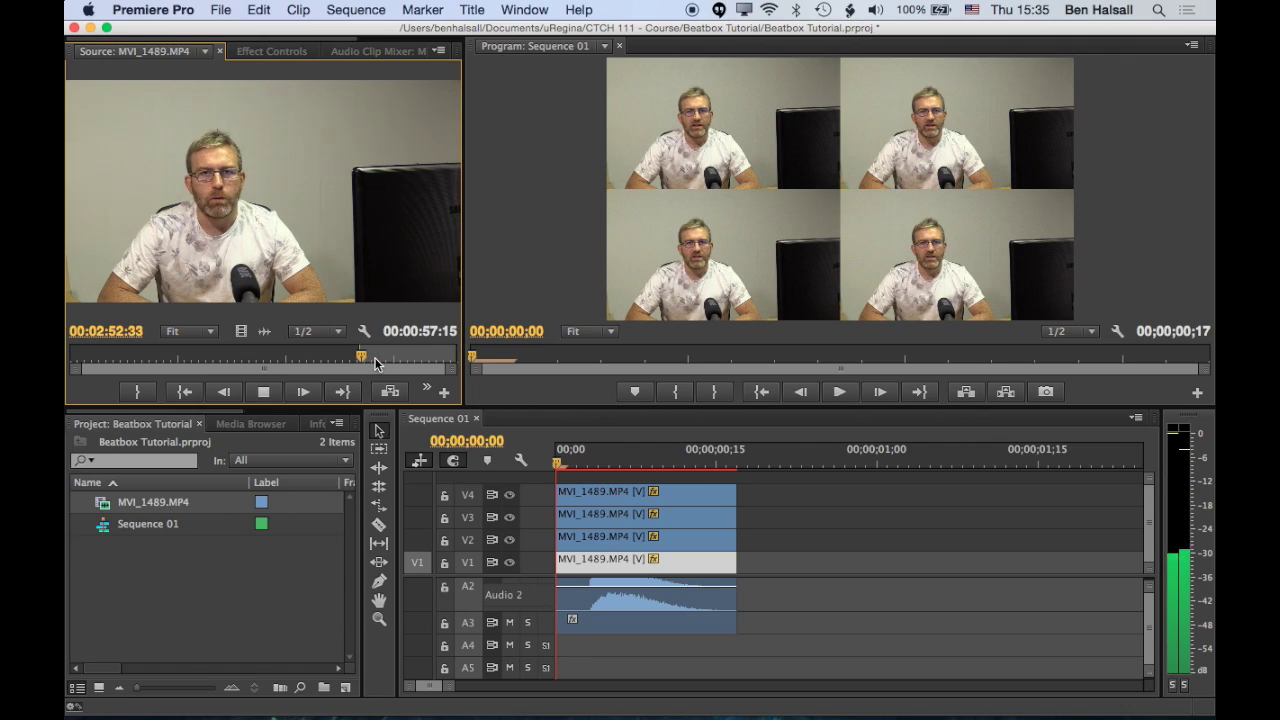
key(k)
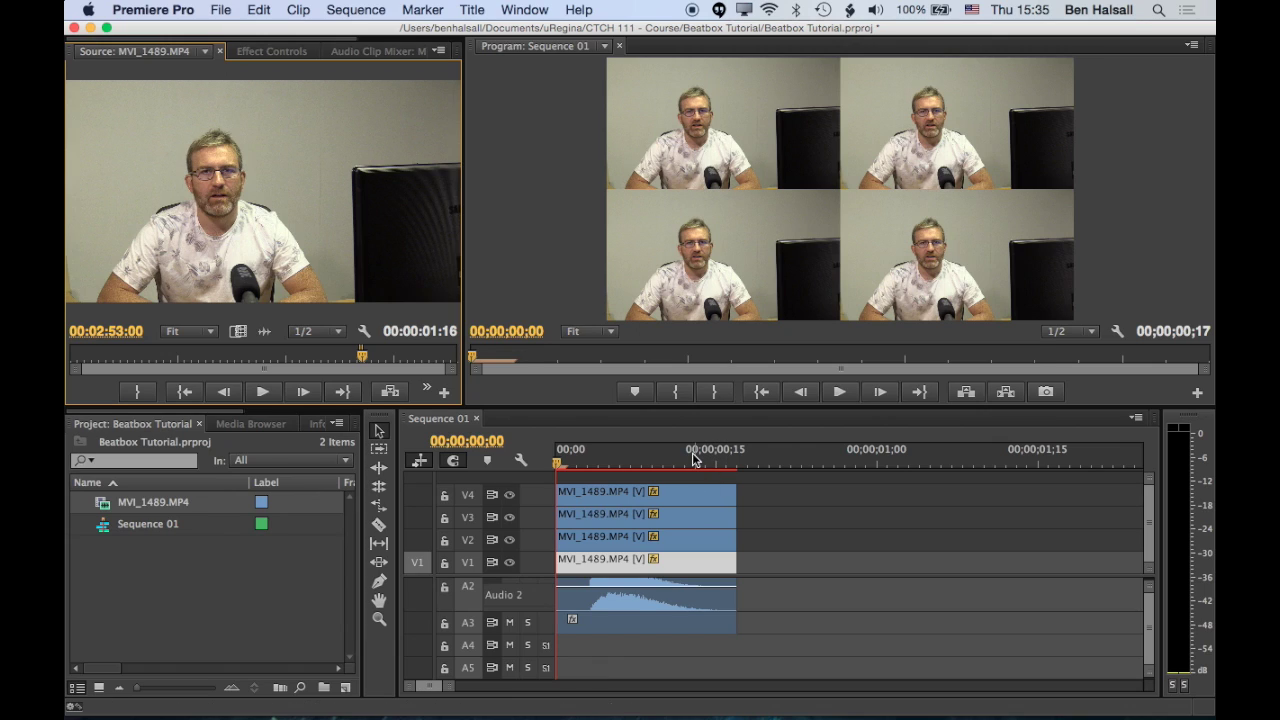
- Insert the source beat onto V1 right after the grid clips, starting at 00;00;00;17
drag(695, 458, 737, 460)
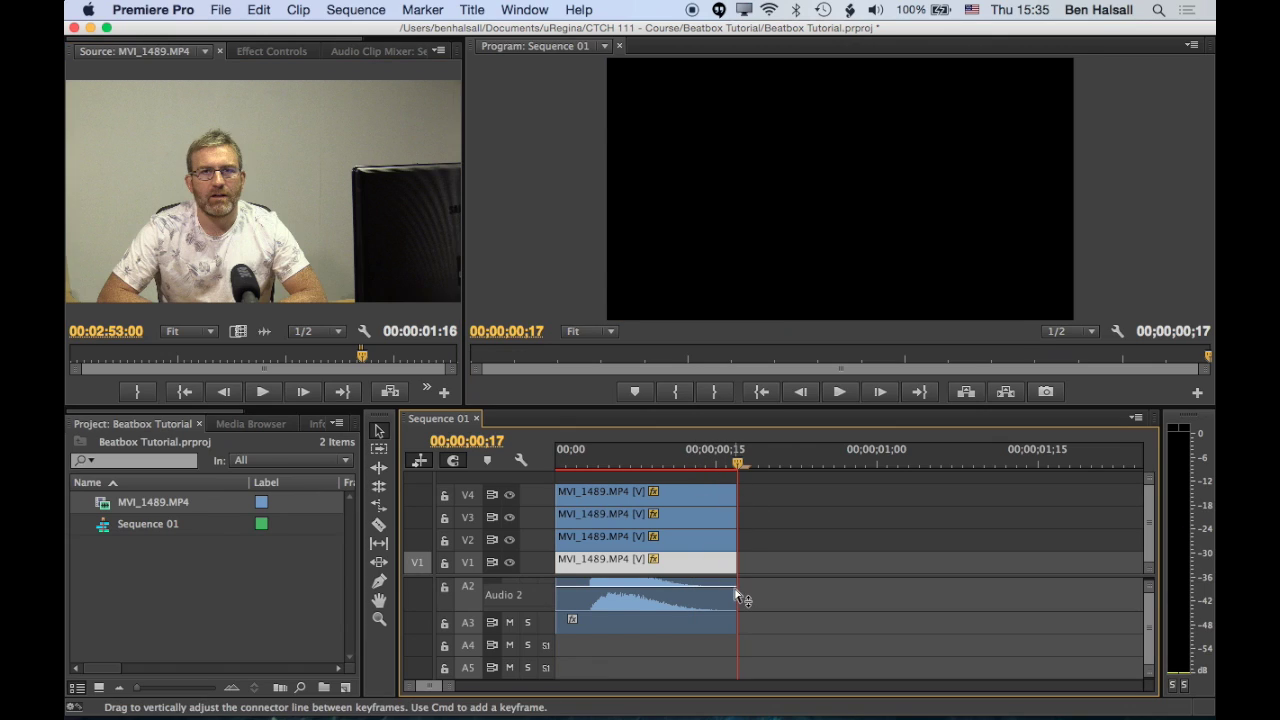
click(386, 394)
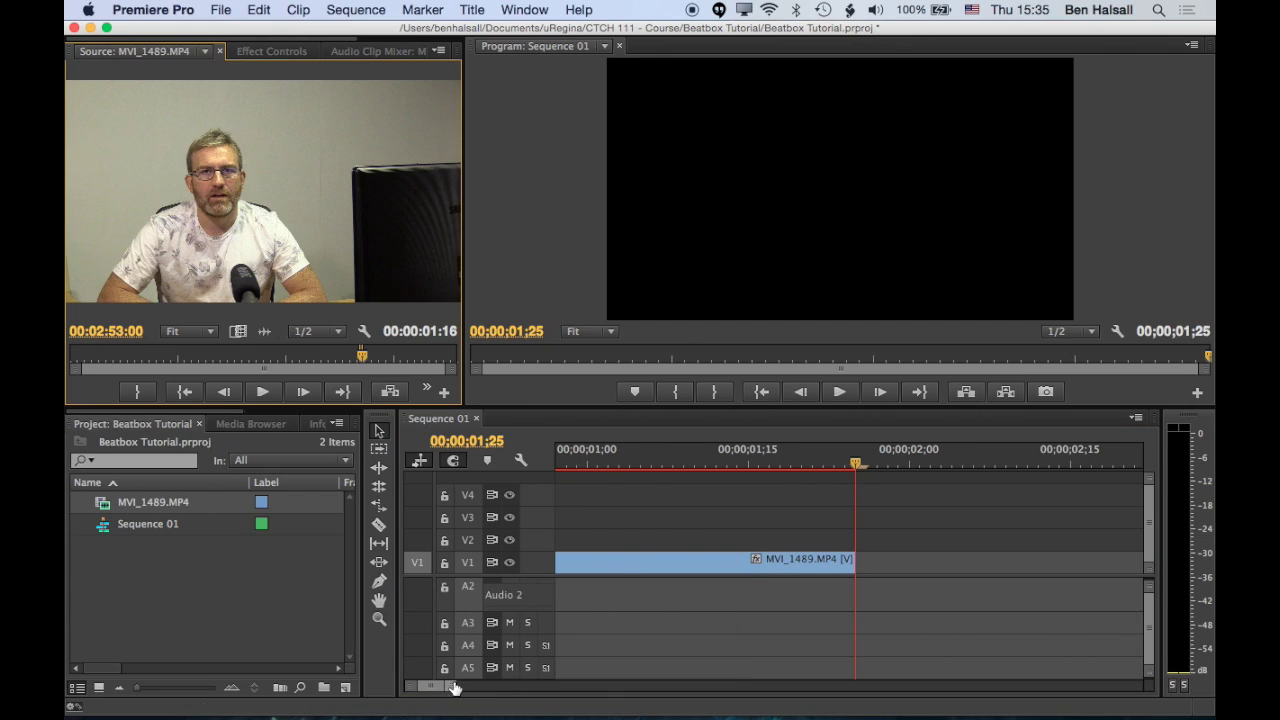
drag(443, 686, 478, 690)
click(670, 461)
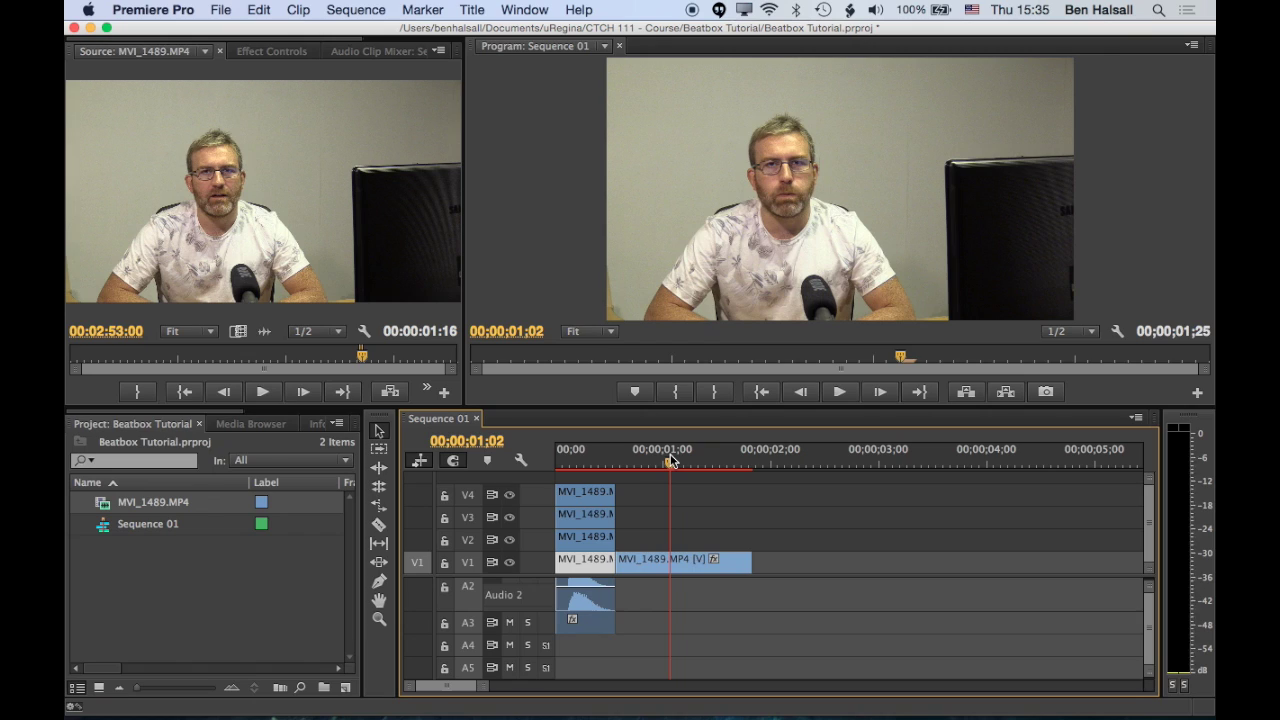
- Copy the first V1 clip and paste its motion, opacity and audio attributes onto the second V1 clip
right_click(590, 567)
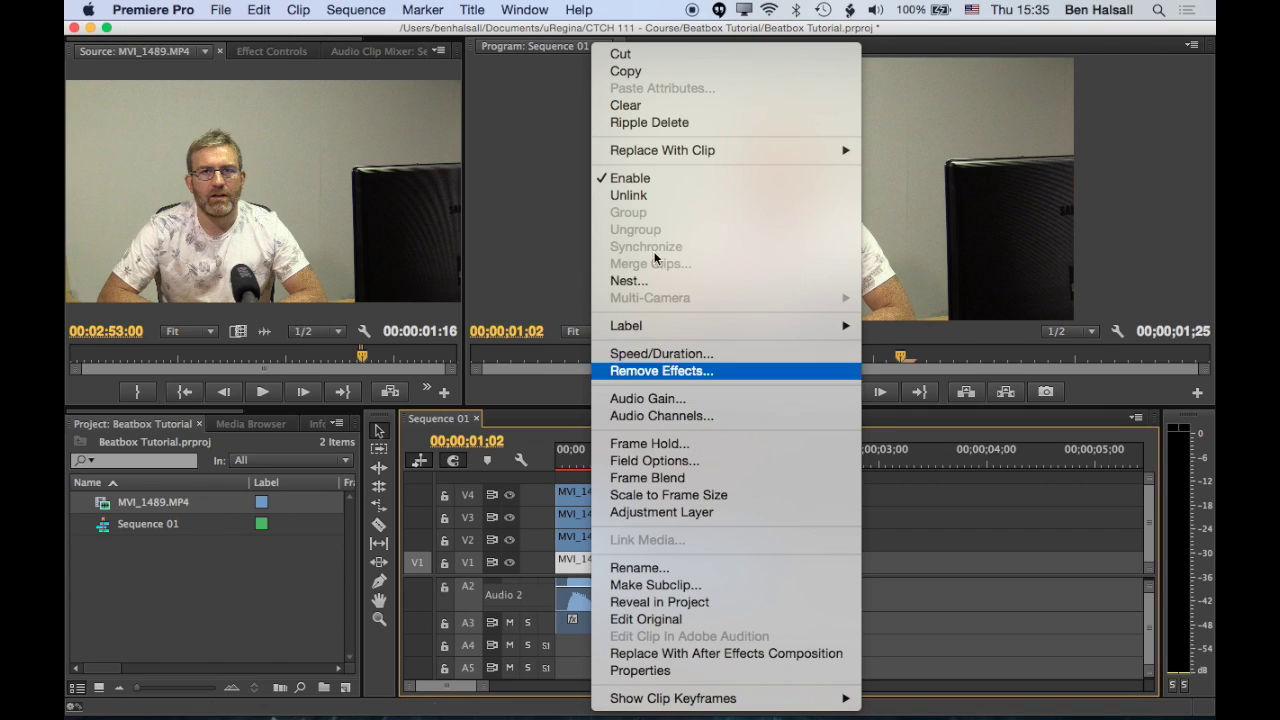
click(655, 71)
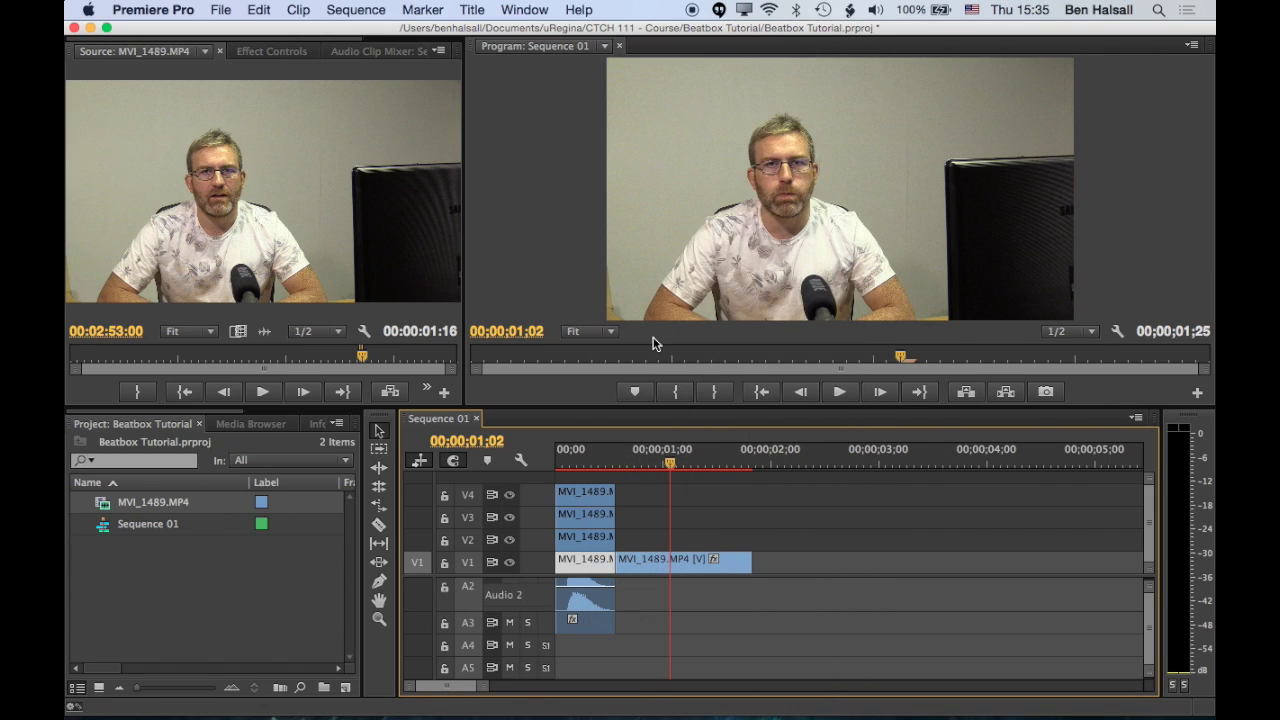
click(648, 461)
click(657, 565)
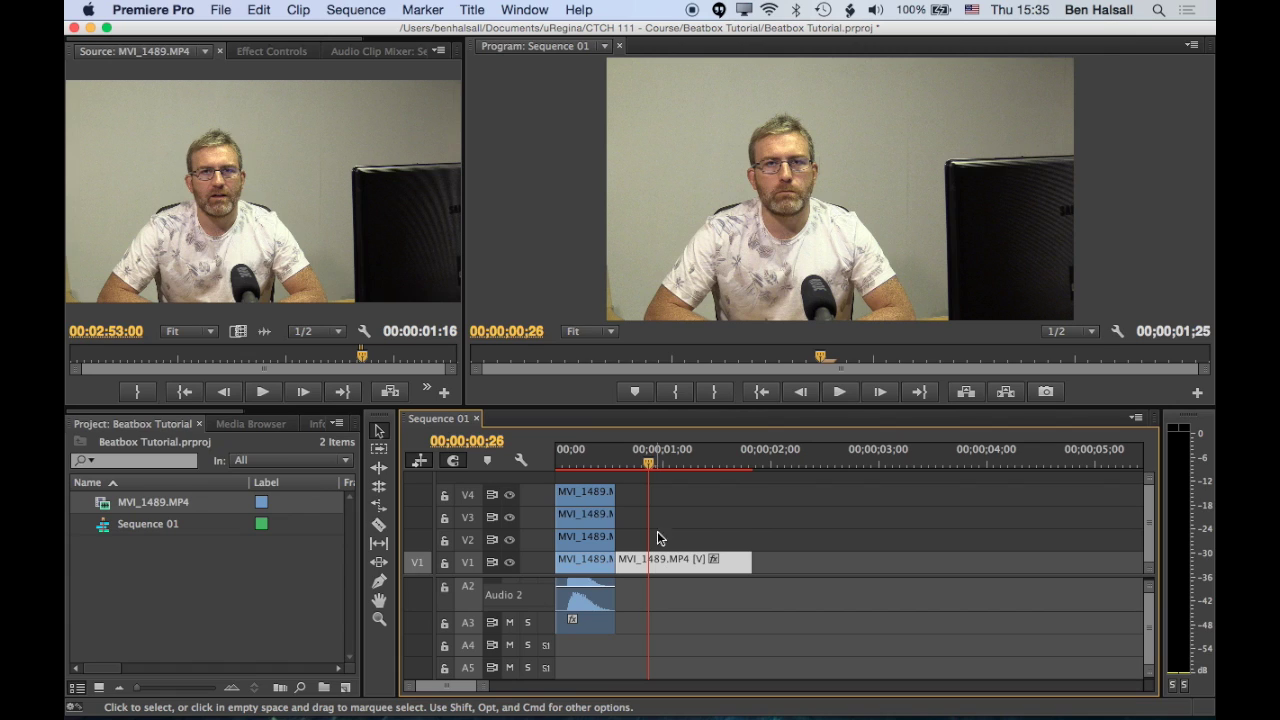
right_click(650, 565)
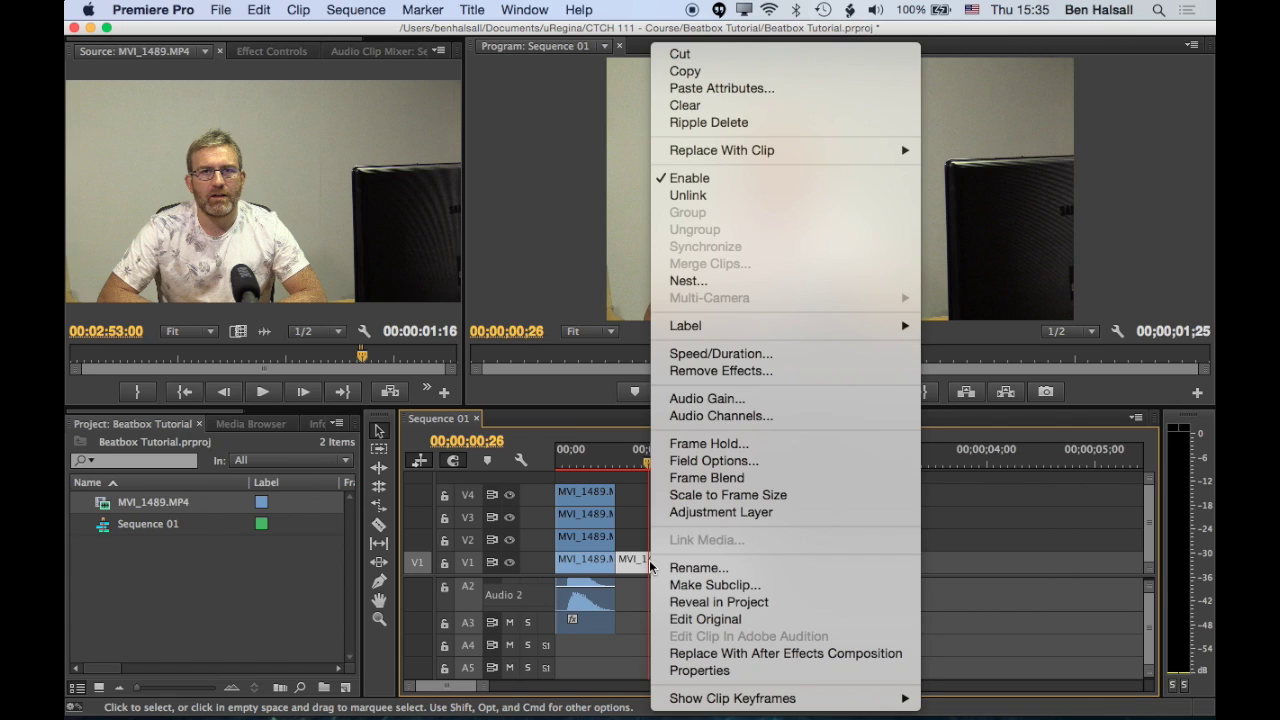
click(742, 88)
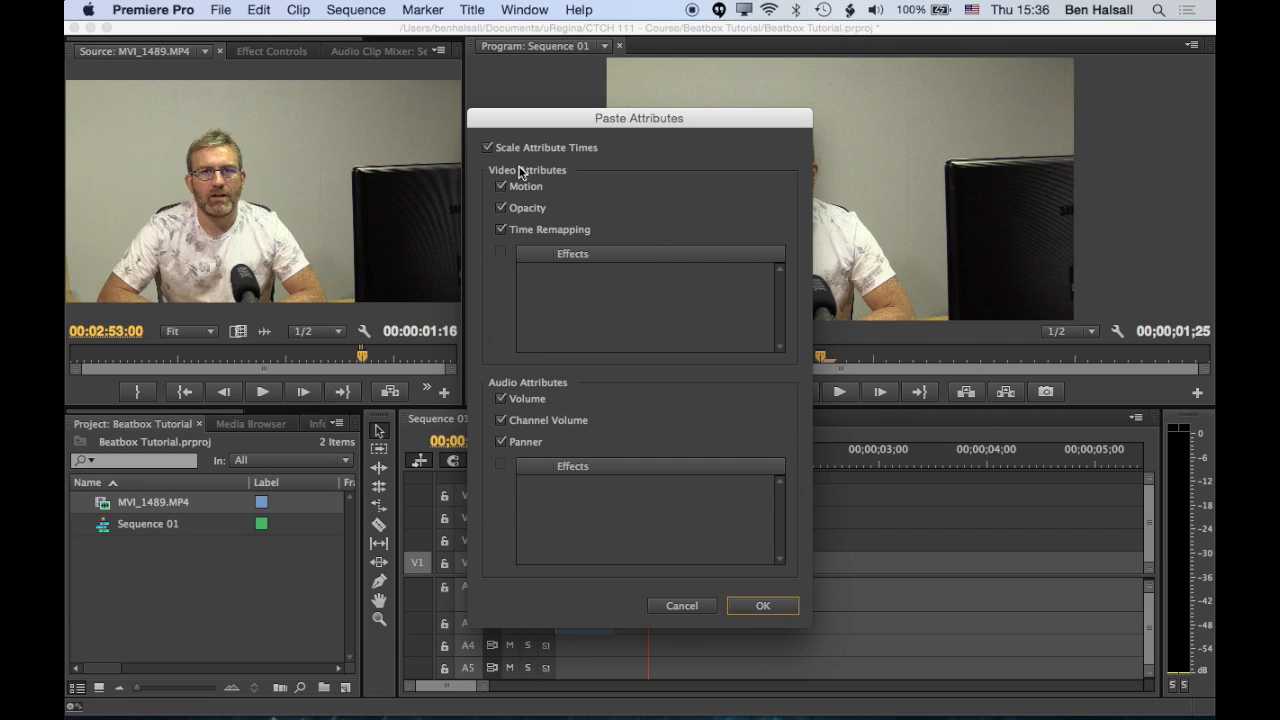
click(763, 607)
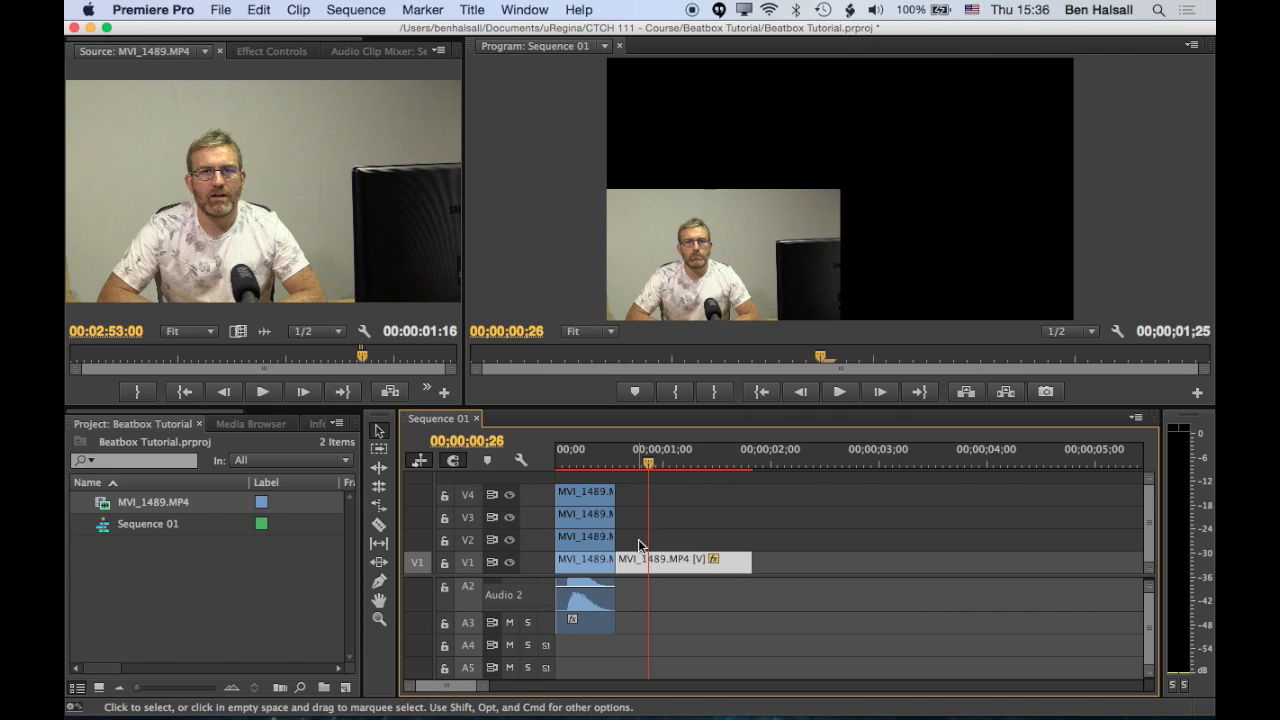
- Trim the second V1 clip and place it directly after the first V1 clip
click(589, 563)
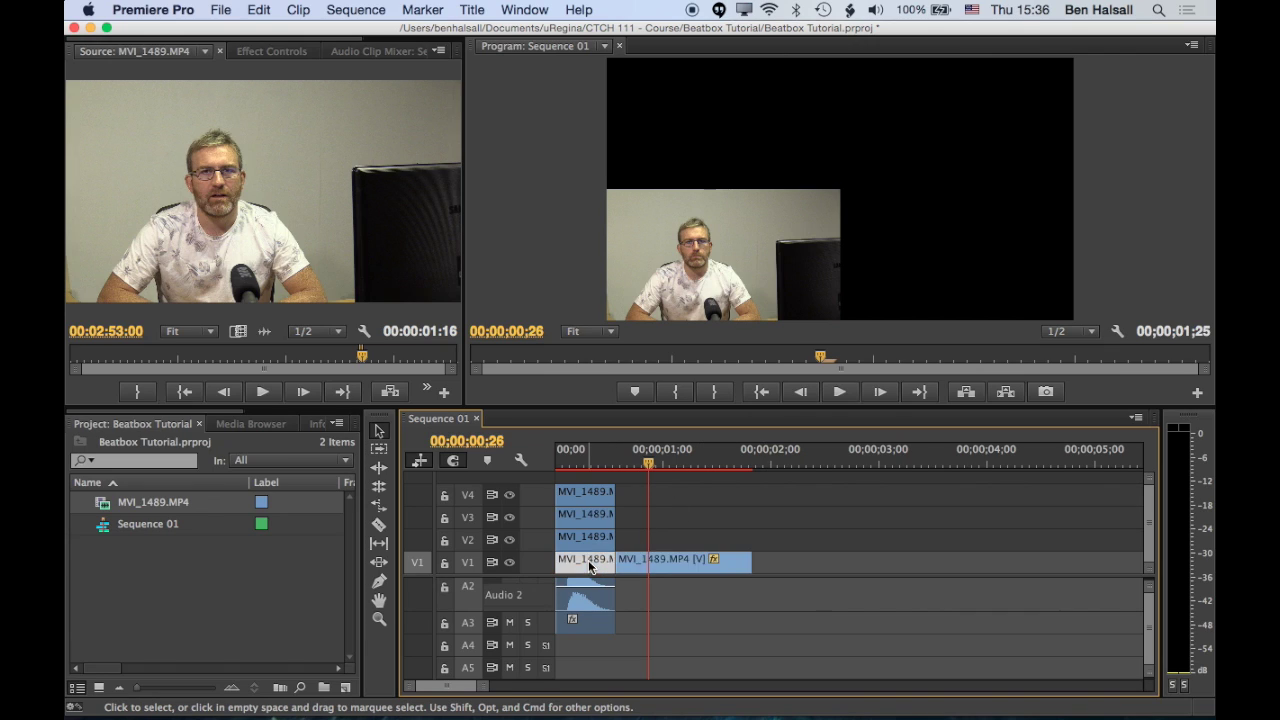
drag(588, 560, 784, 563)
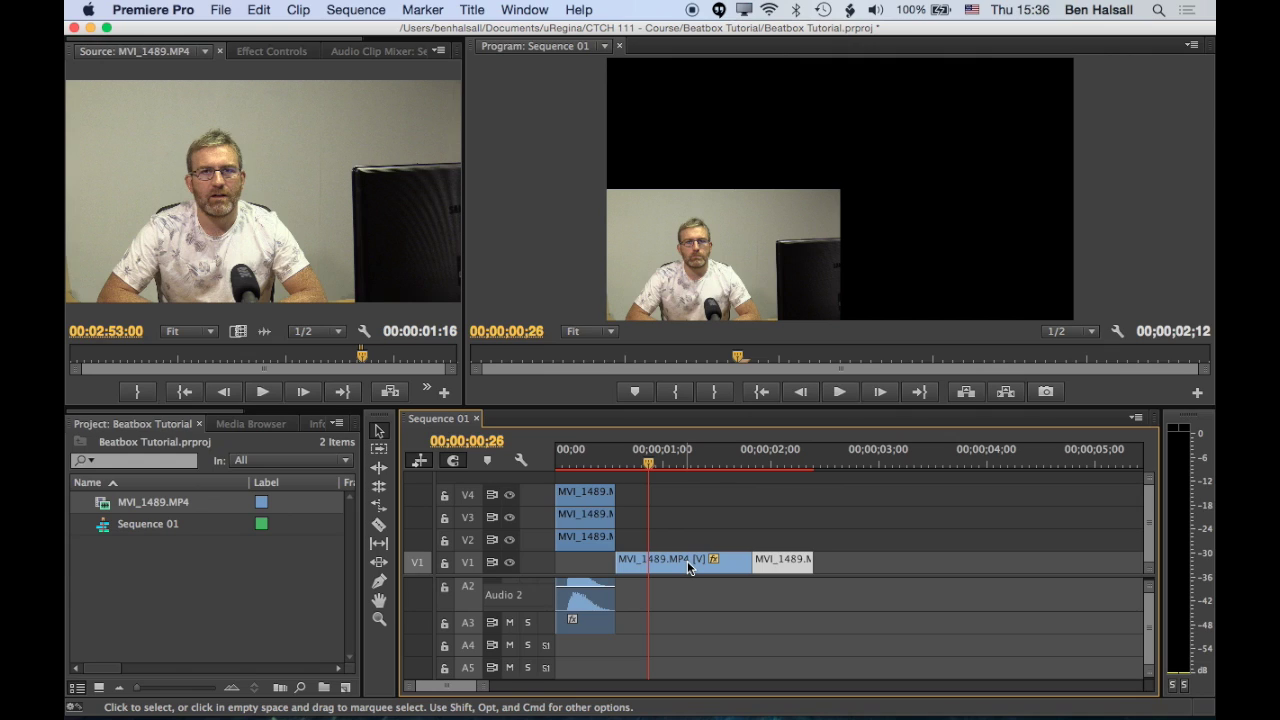
scroll(669, 621, up, 3)
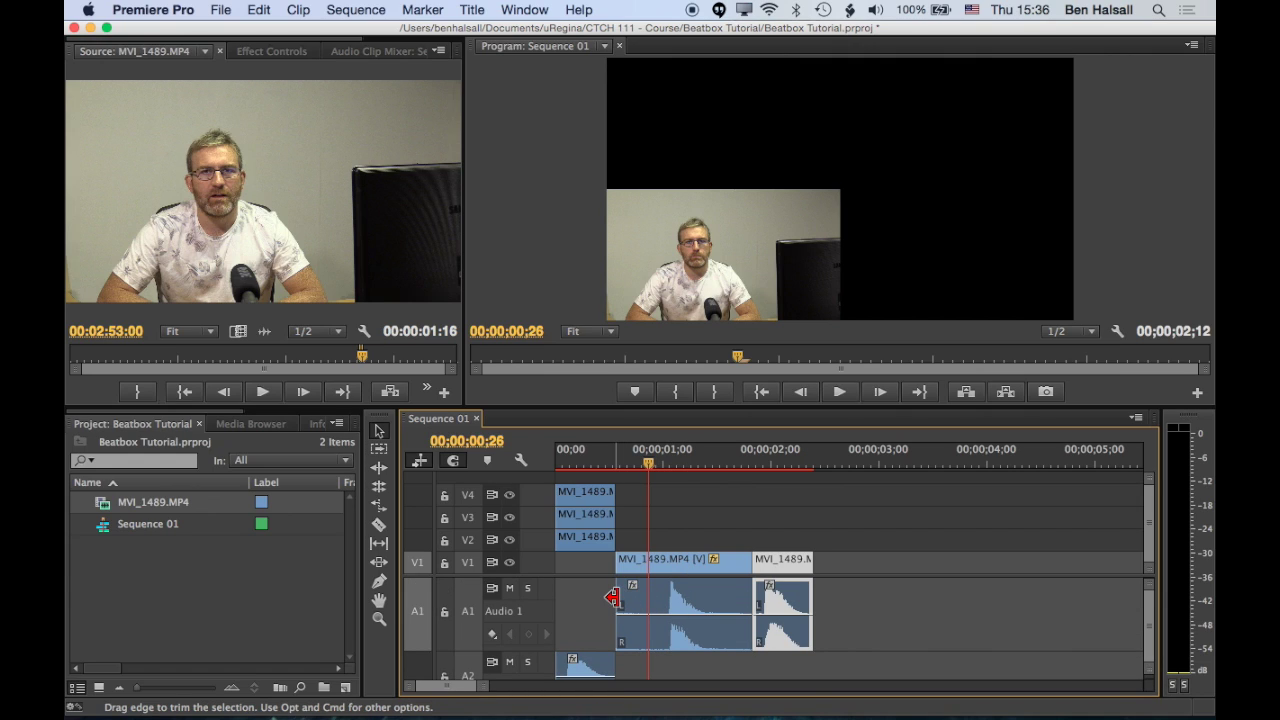
drag(624, 570, 664, 570)
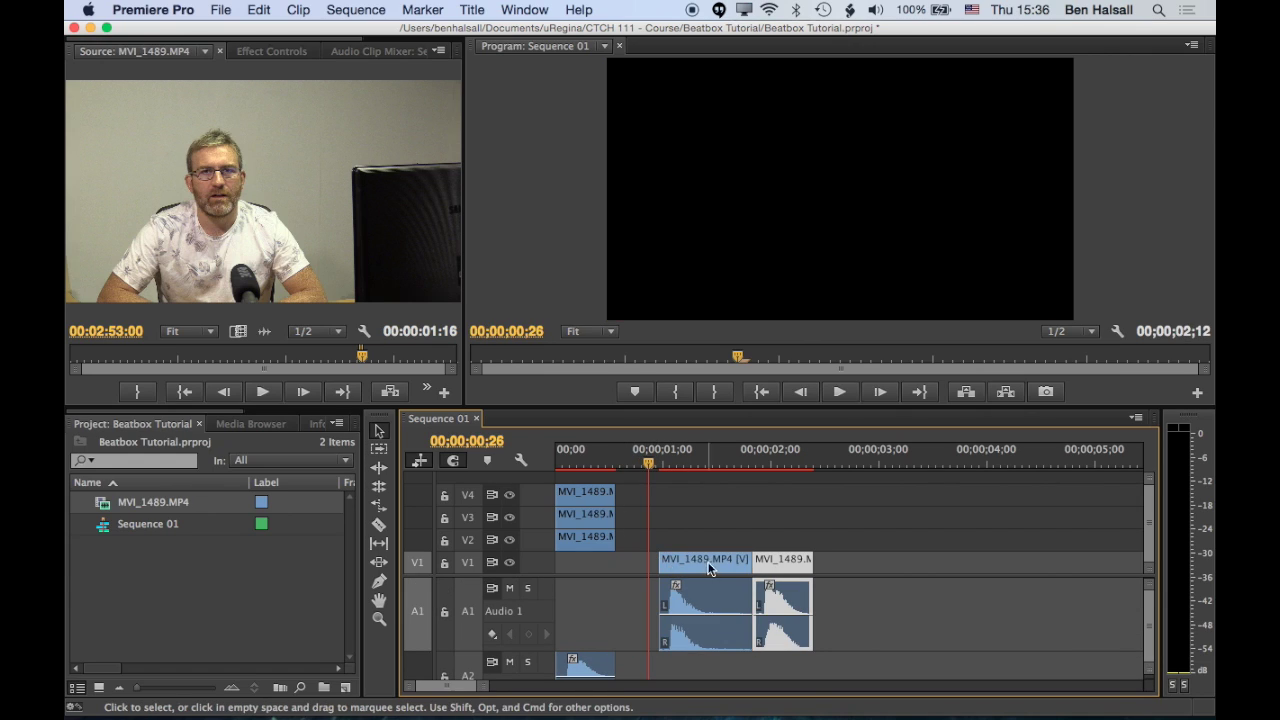
drag(739, 558, 578, 568)
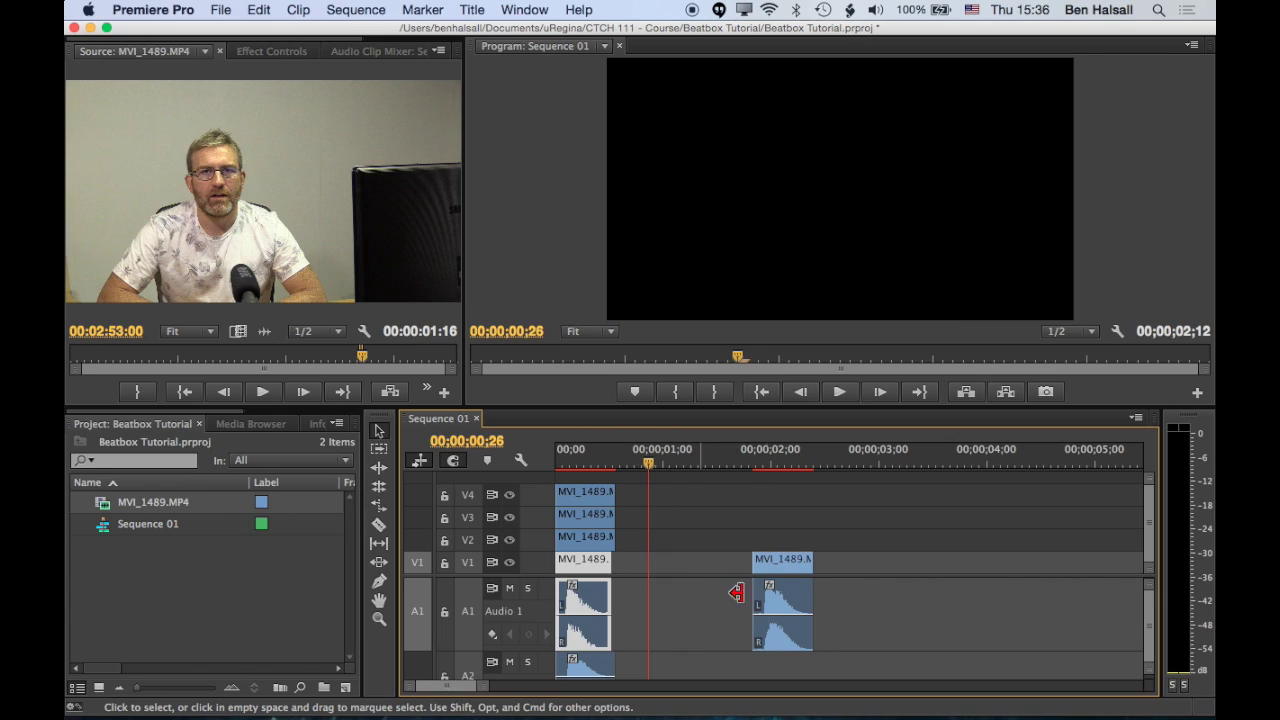
drag(775, 570, 635, 566)
- Play the sequence from the start to review the grid followed by the beat clip
click(558, 462)
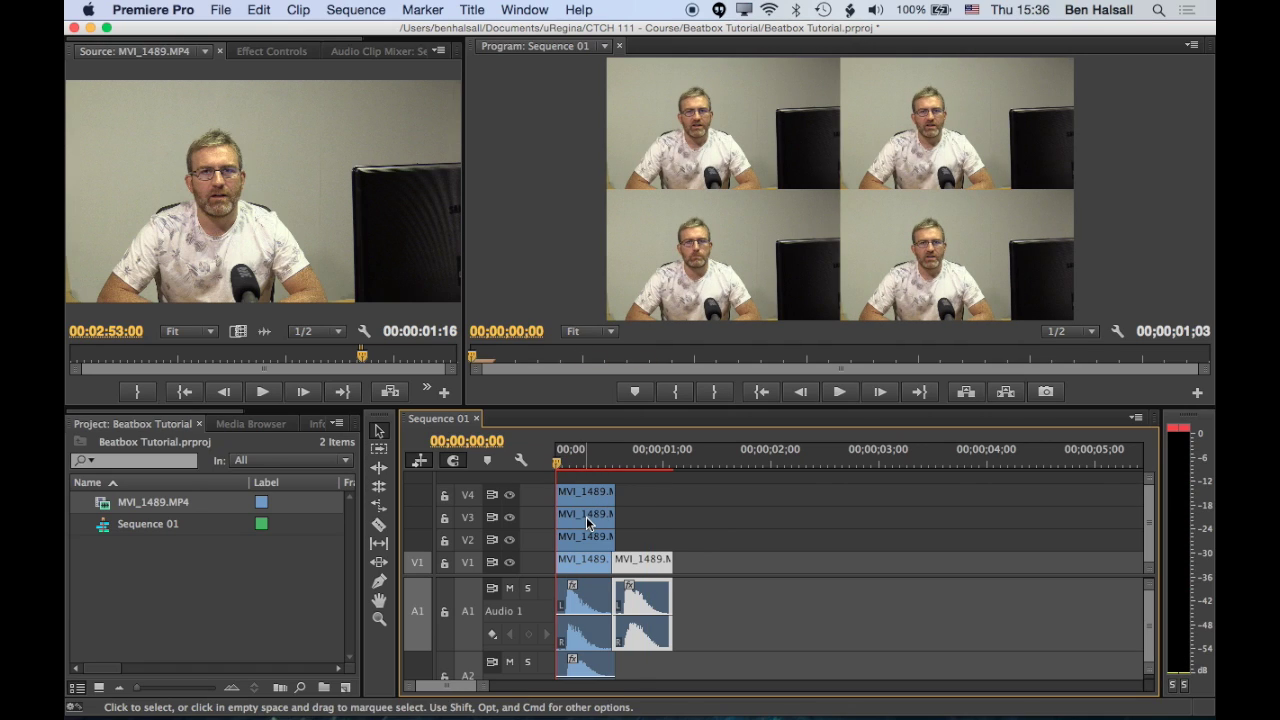
key(space)
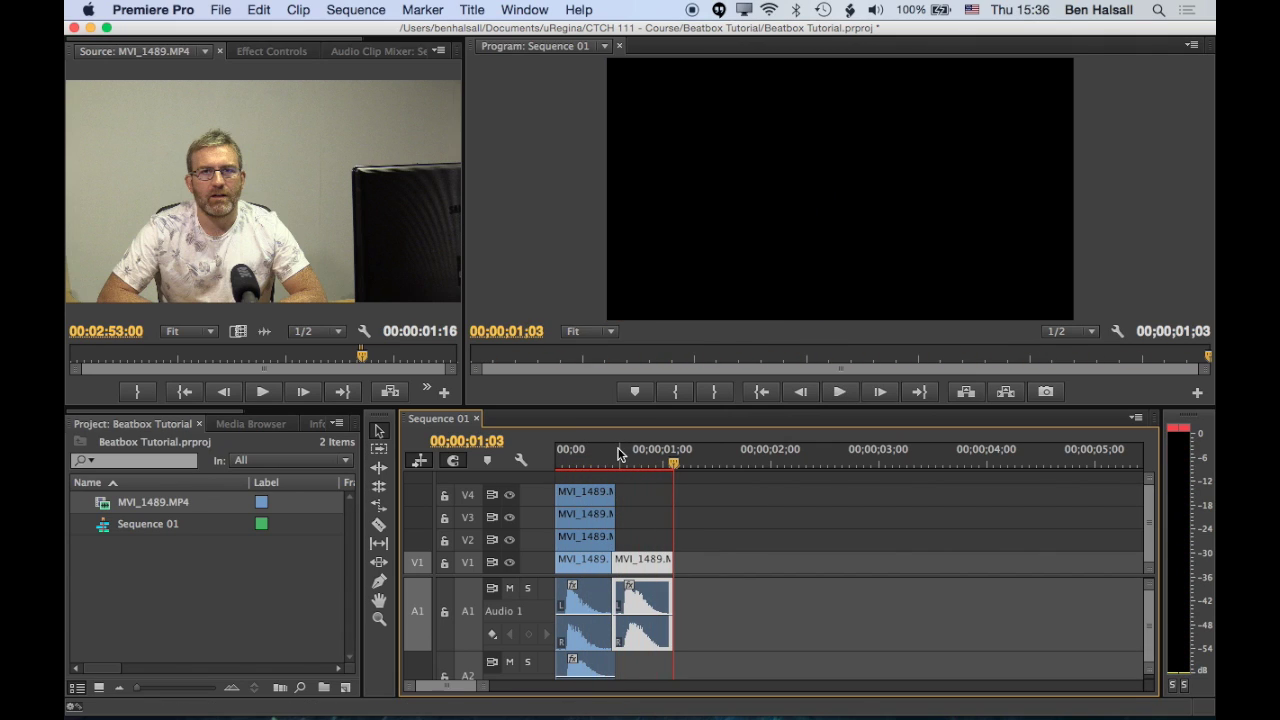
key(space)
key(space)
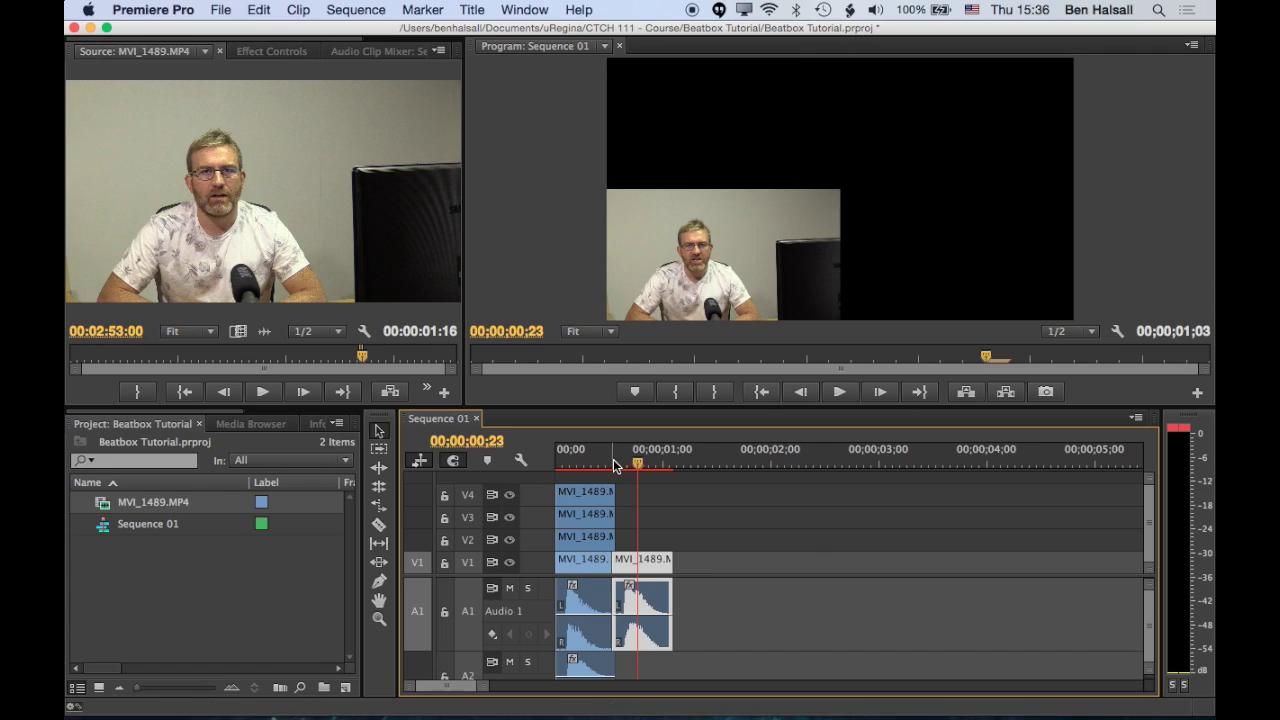
drag(623, 465, 545, 462)
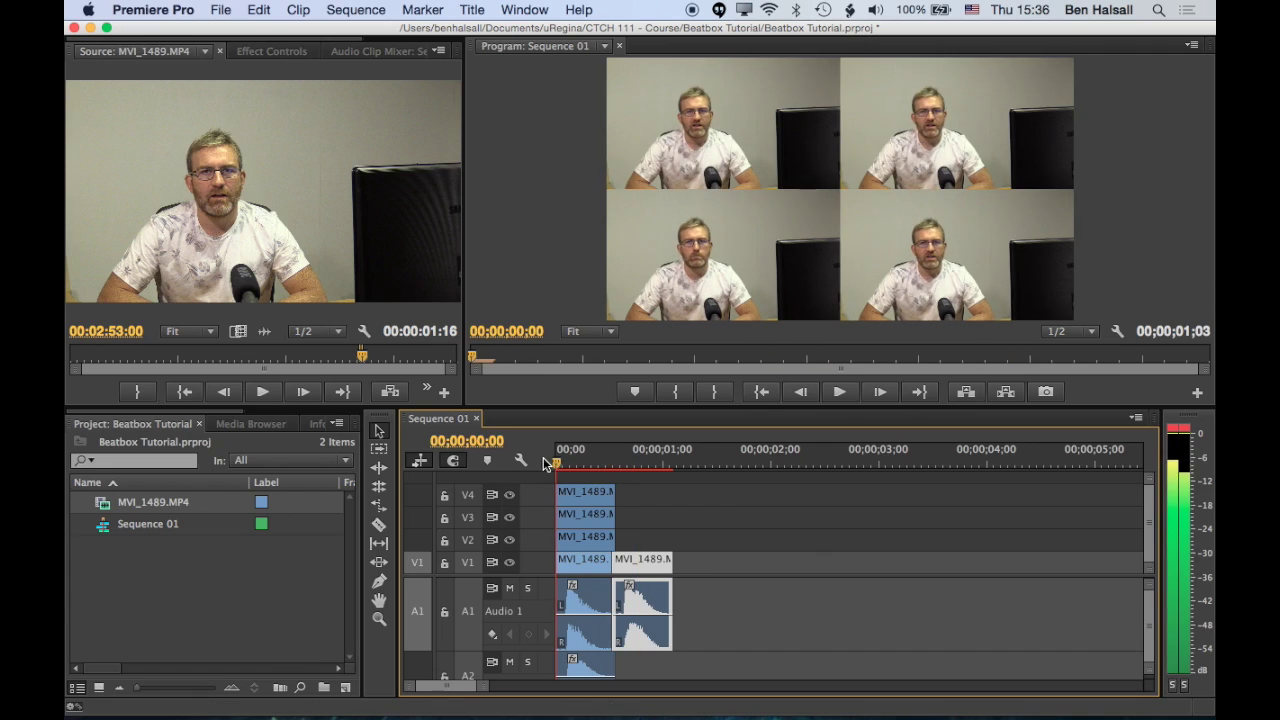
shift+click(588, 494)
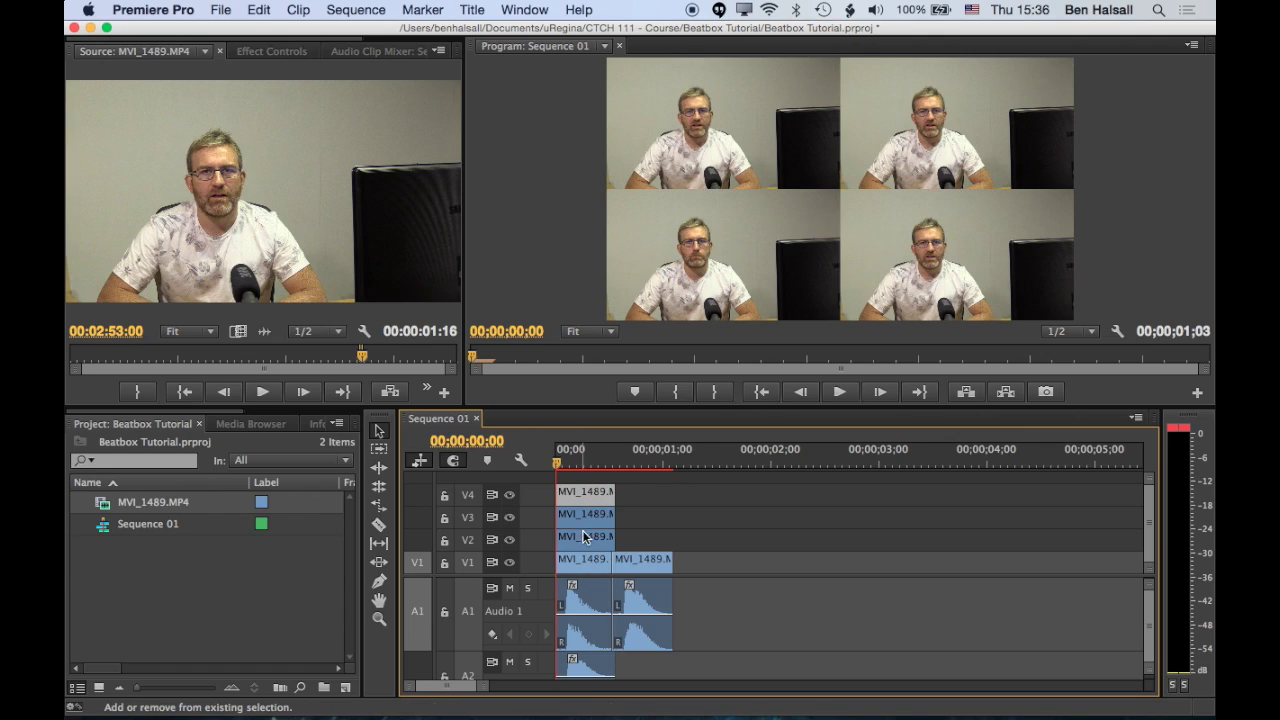
shift+click(583, 540)
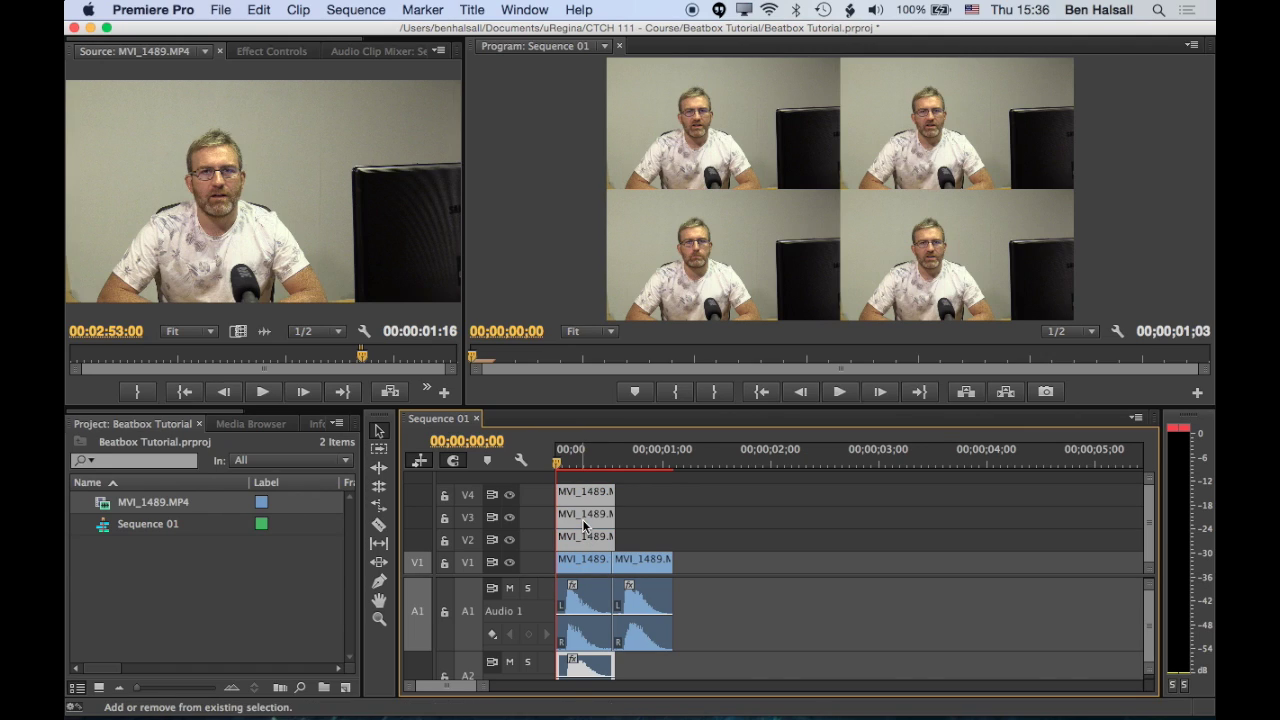
shift+click(582, 519)
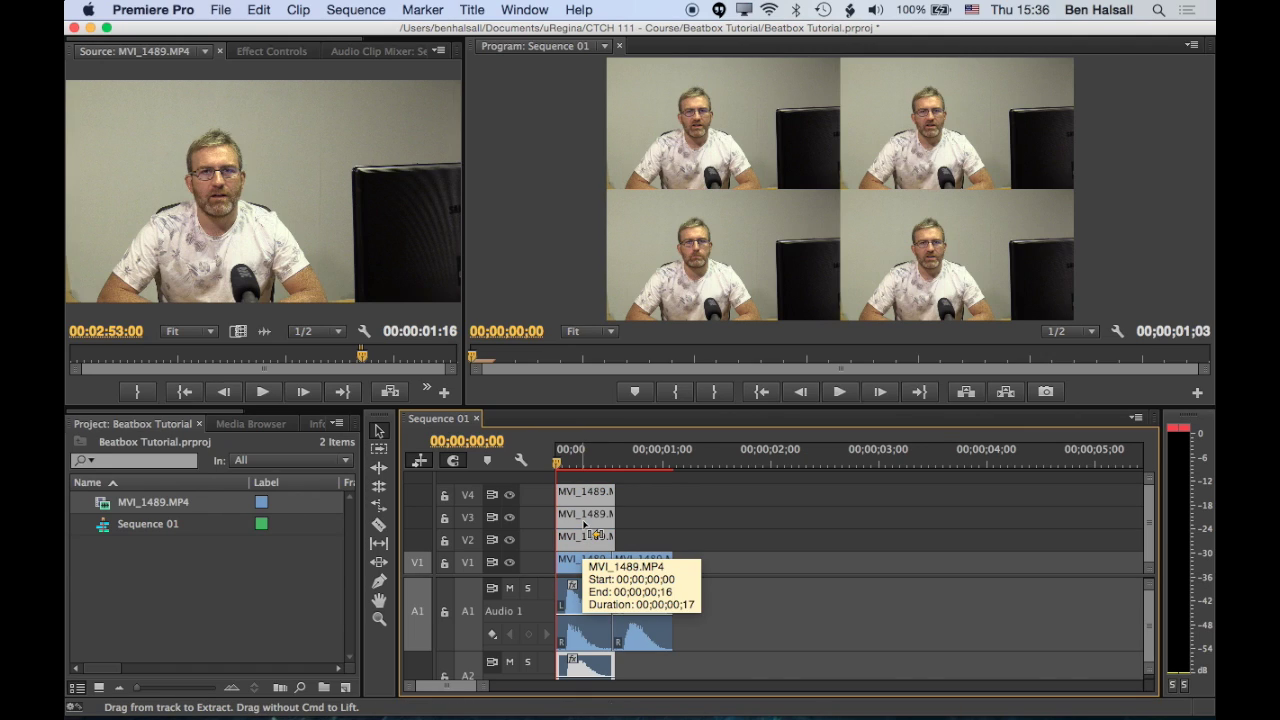
key(Delete)
key(space)
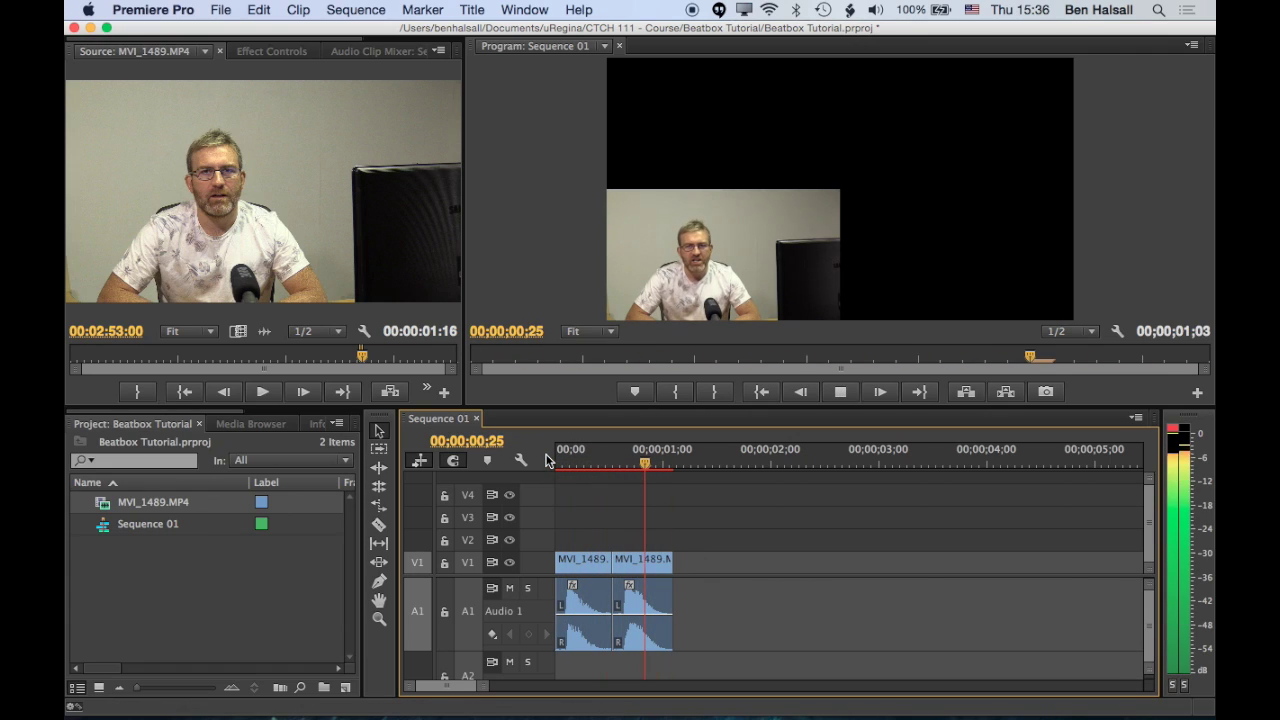
key(space)
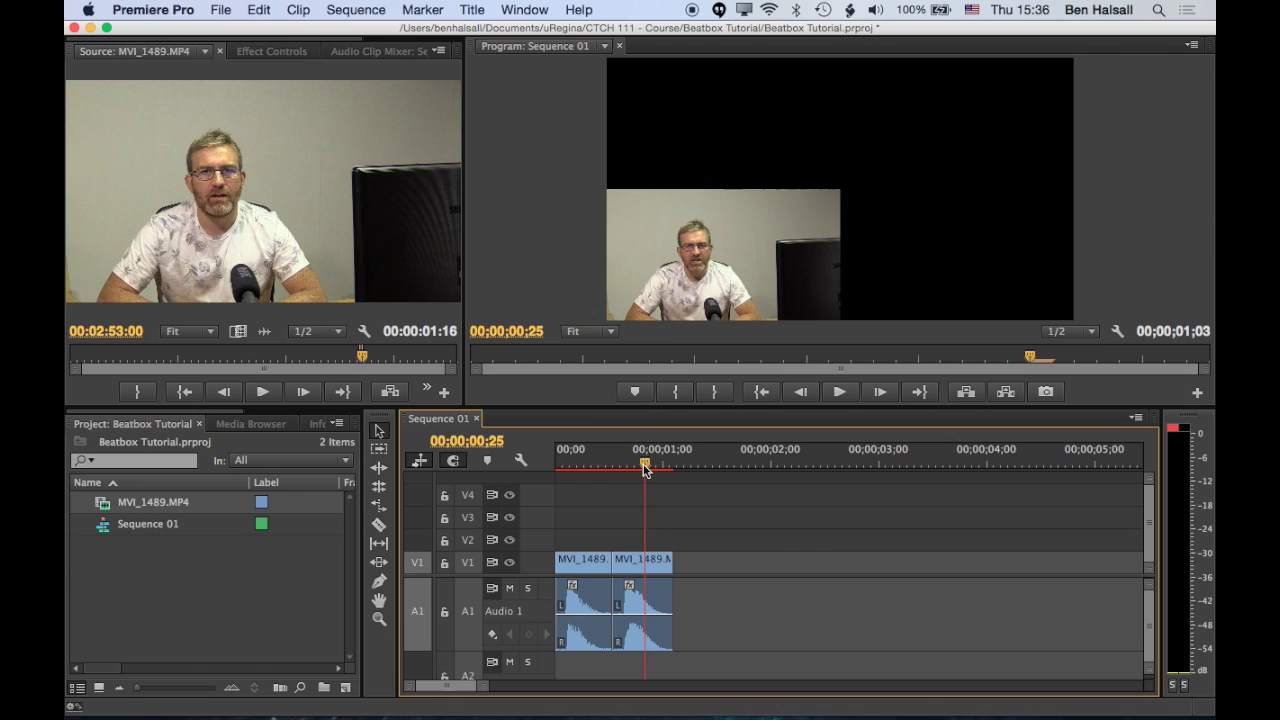
key(Home)
key(super+z)
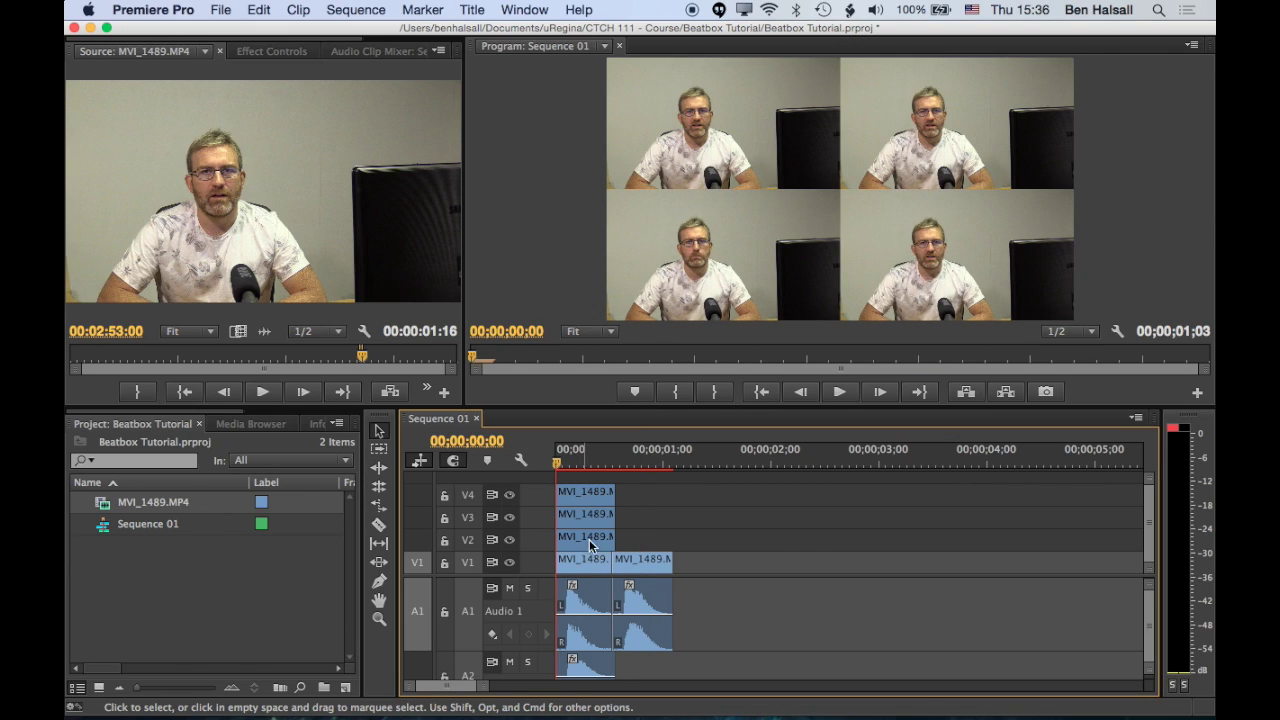
- Extend the V2 and V3 grid clips to end with V1 at 00;00;01;03, then play back
drag(614, 537, 672, 537)
key(super+z)
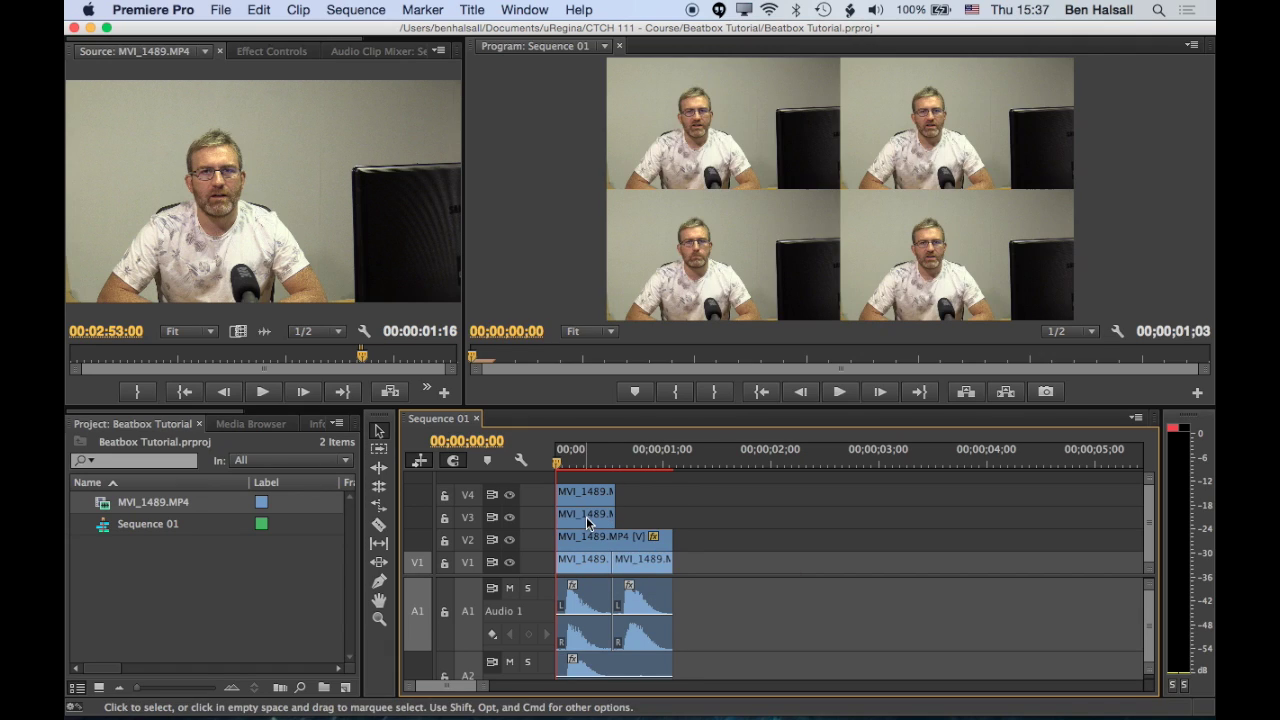
drag(586, 517, 672, 540)
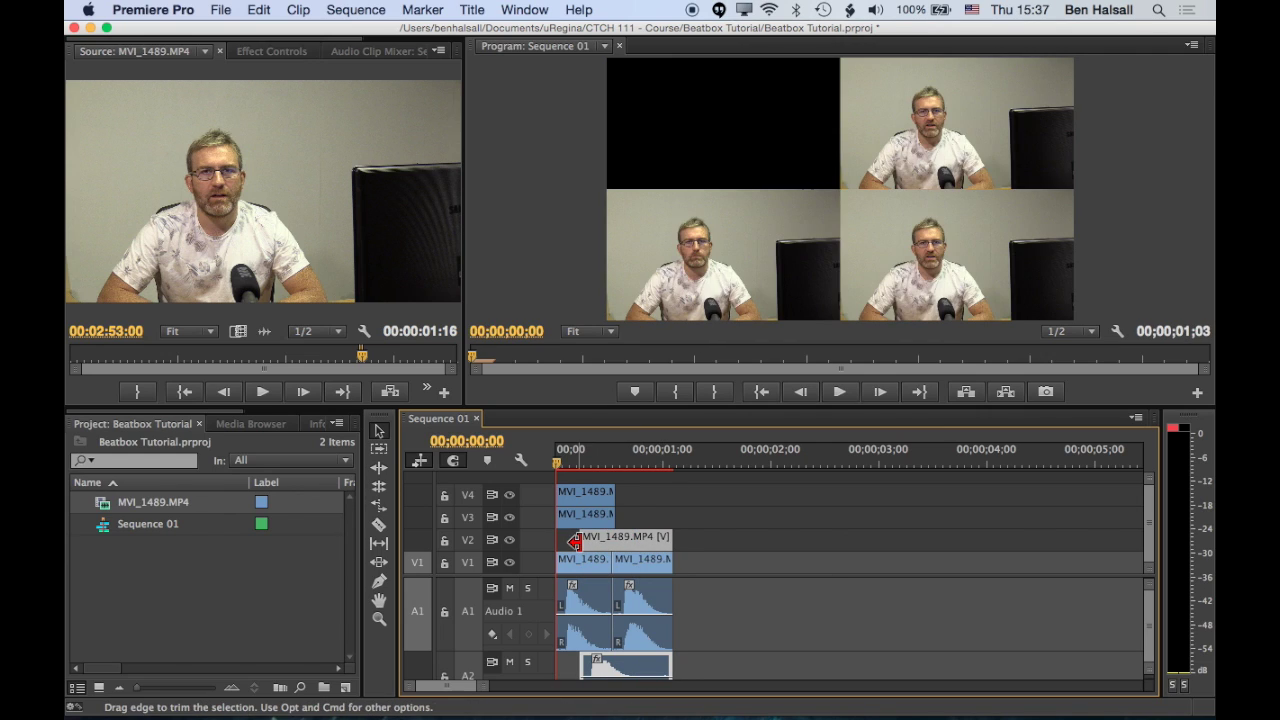
drag(581, 540, 551, 541)
click(560, 540)
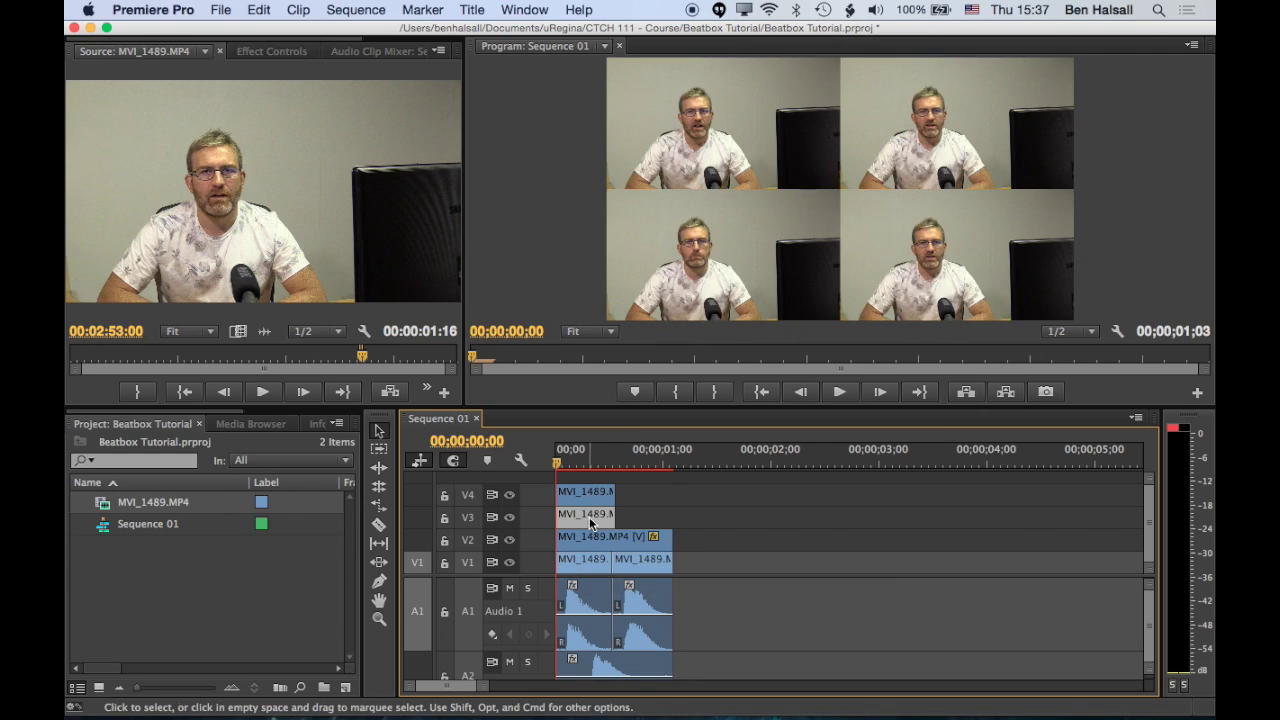
drag(589, 517, 556, 493)
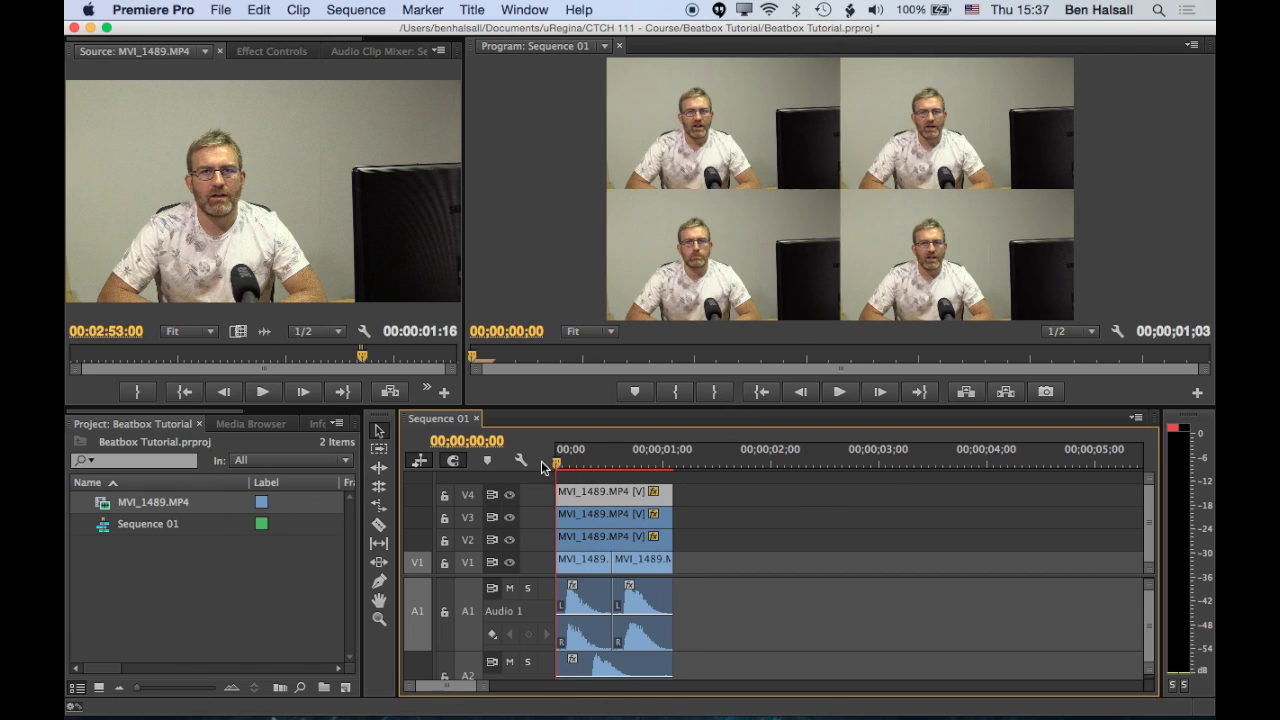
key(space)
key(space)
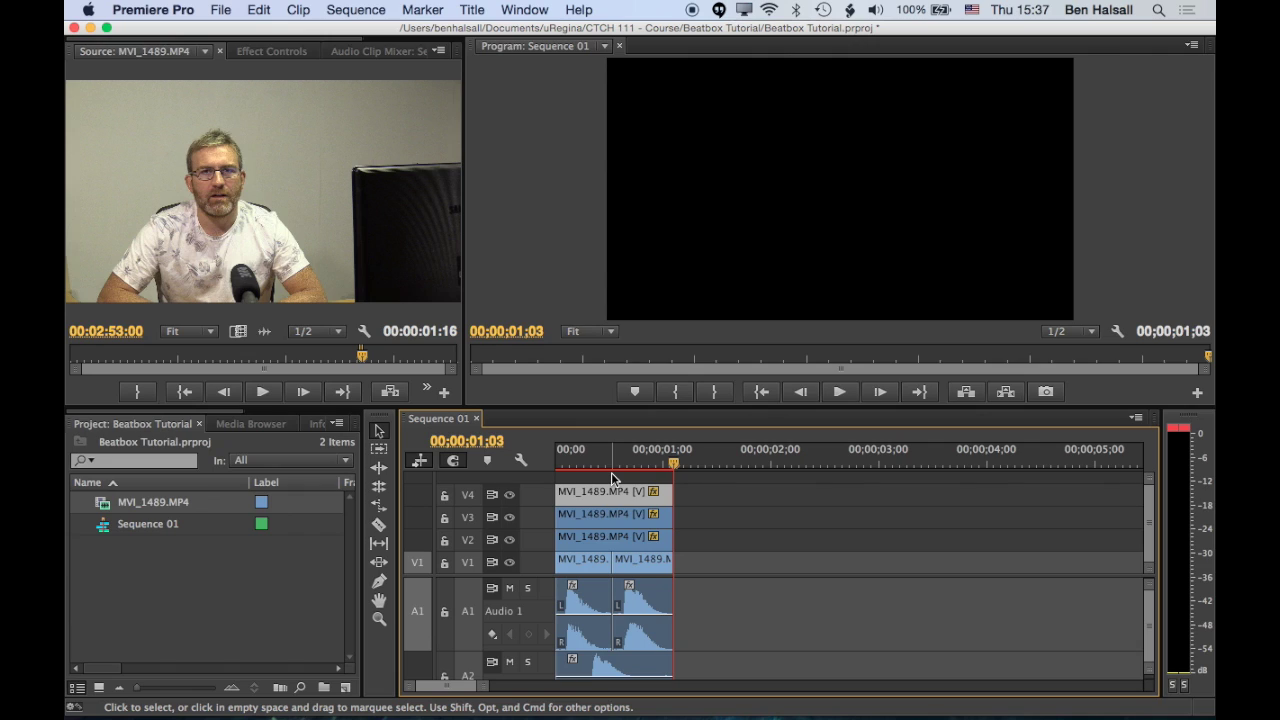
- Return to the start and view the top clip's Motion settings: Position 1440, 810, Scale 50
drag(612, 462, 517, 461)
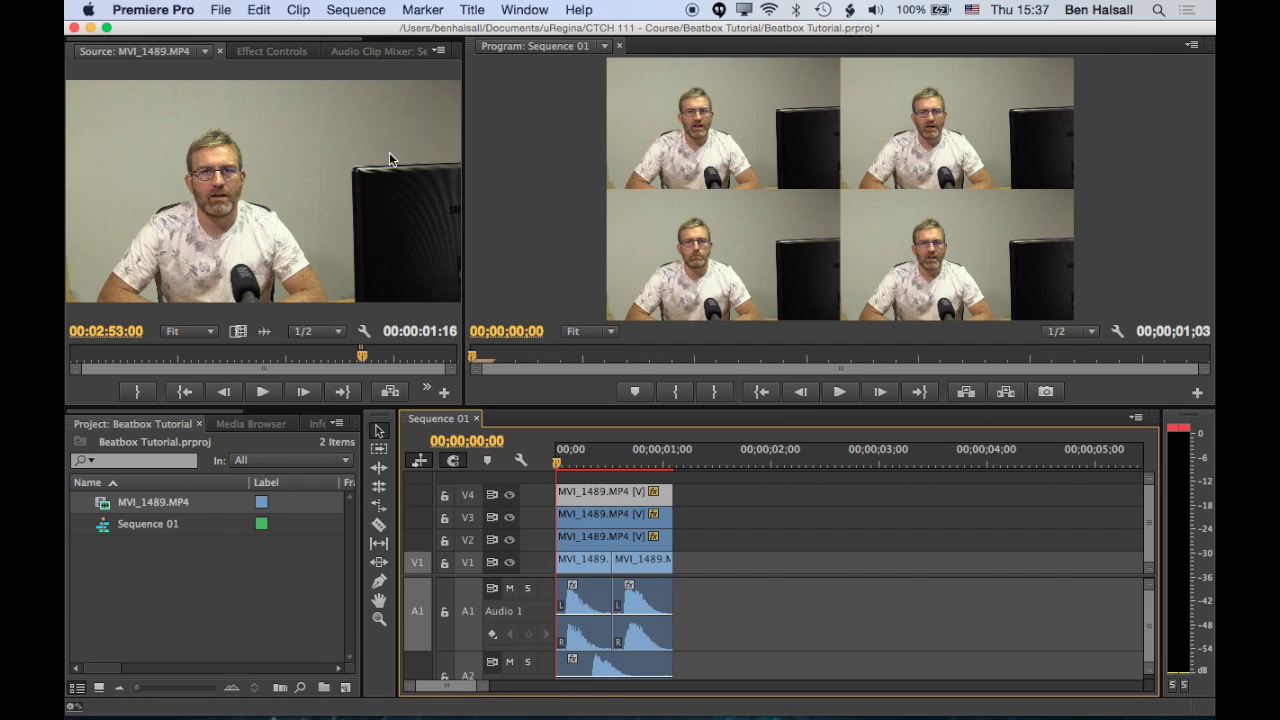
click(271, 51)
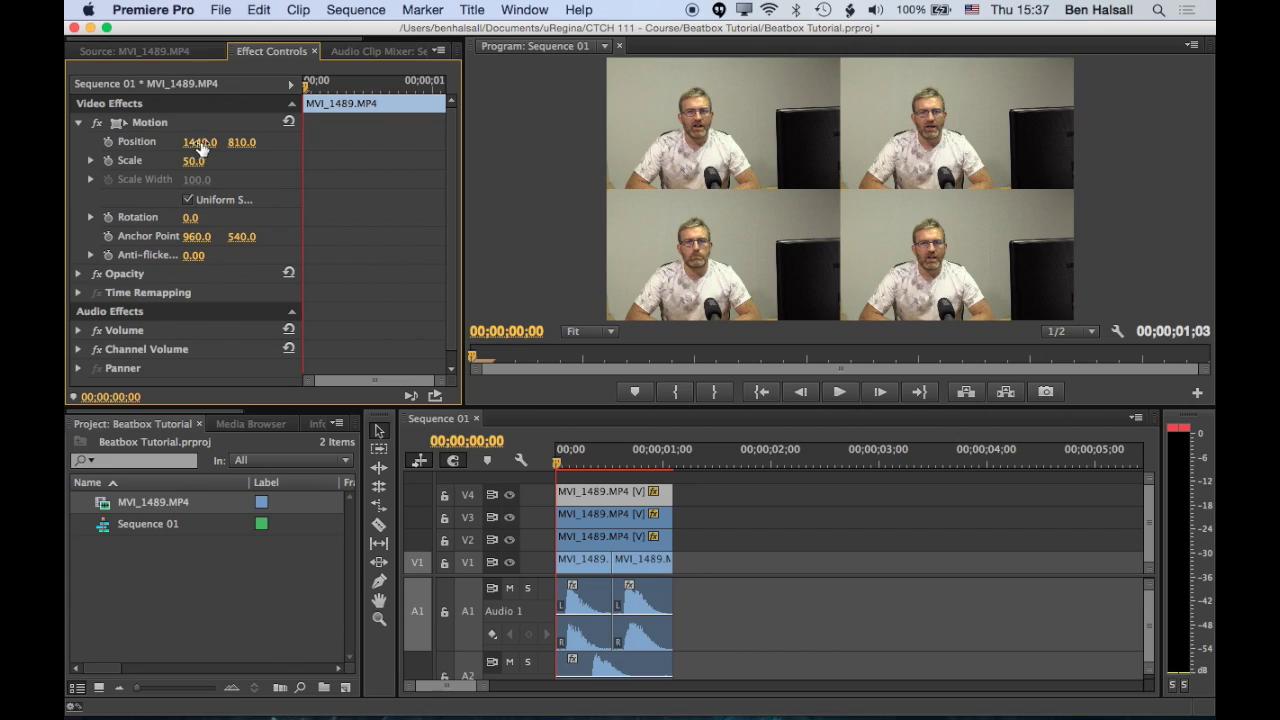